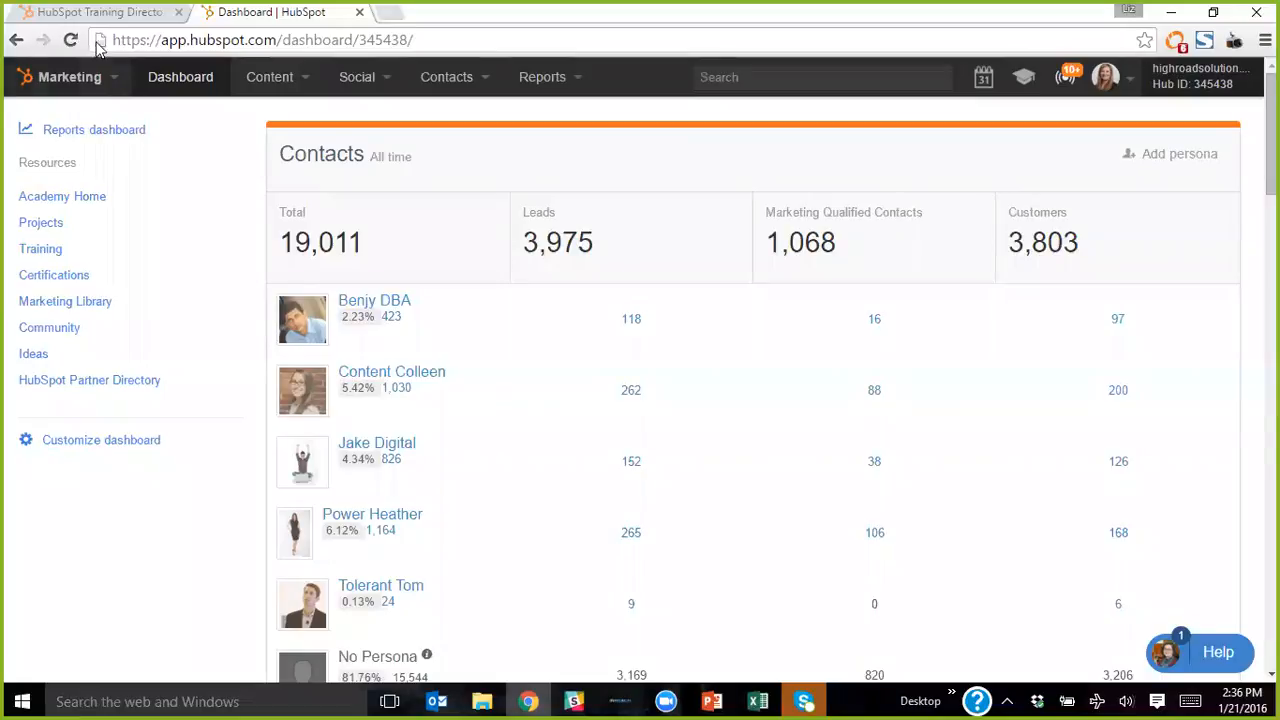
Find the Lists class under Step 5 of the HubSpot Academy training directory and open its videos.
left_click(113, 13)
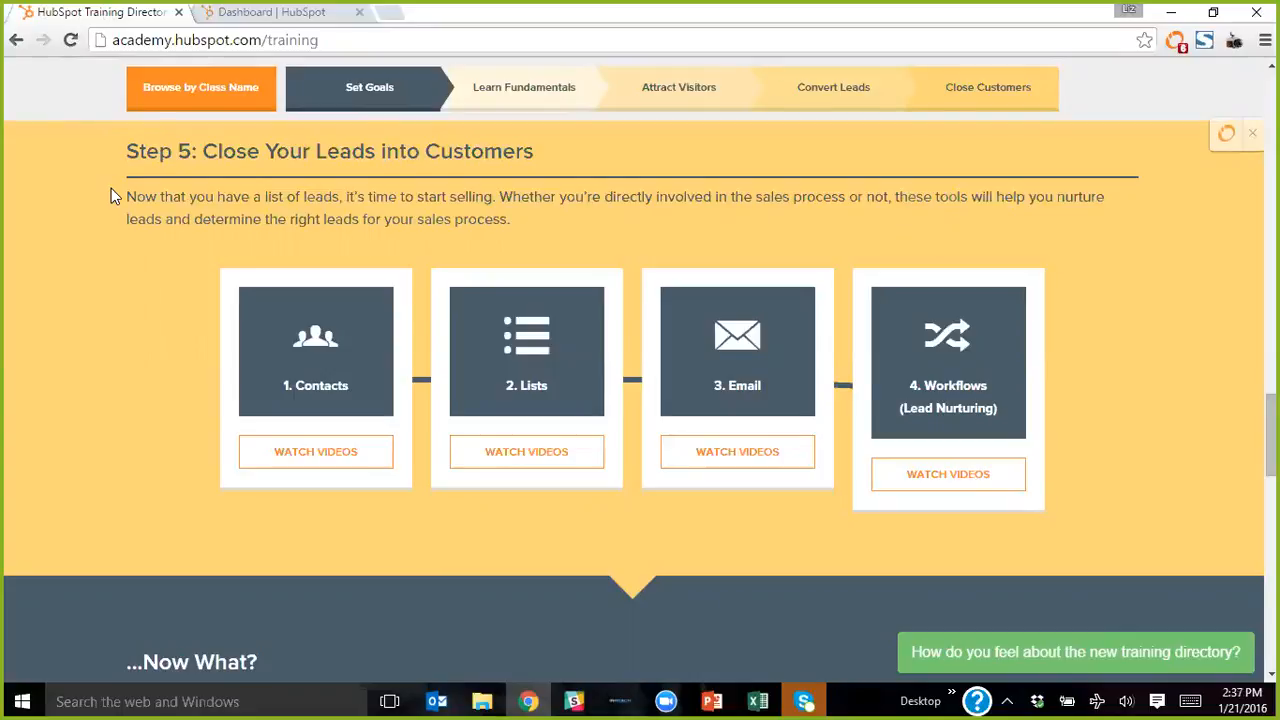
scroll(133, 270, "up", 20)
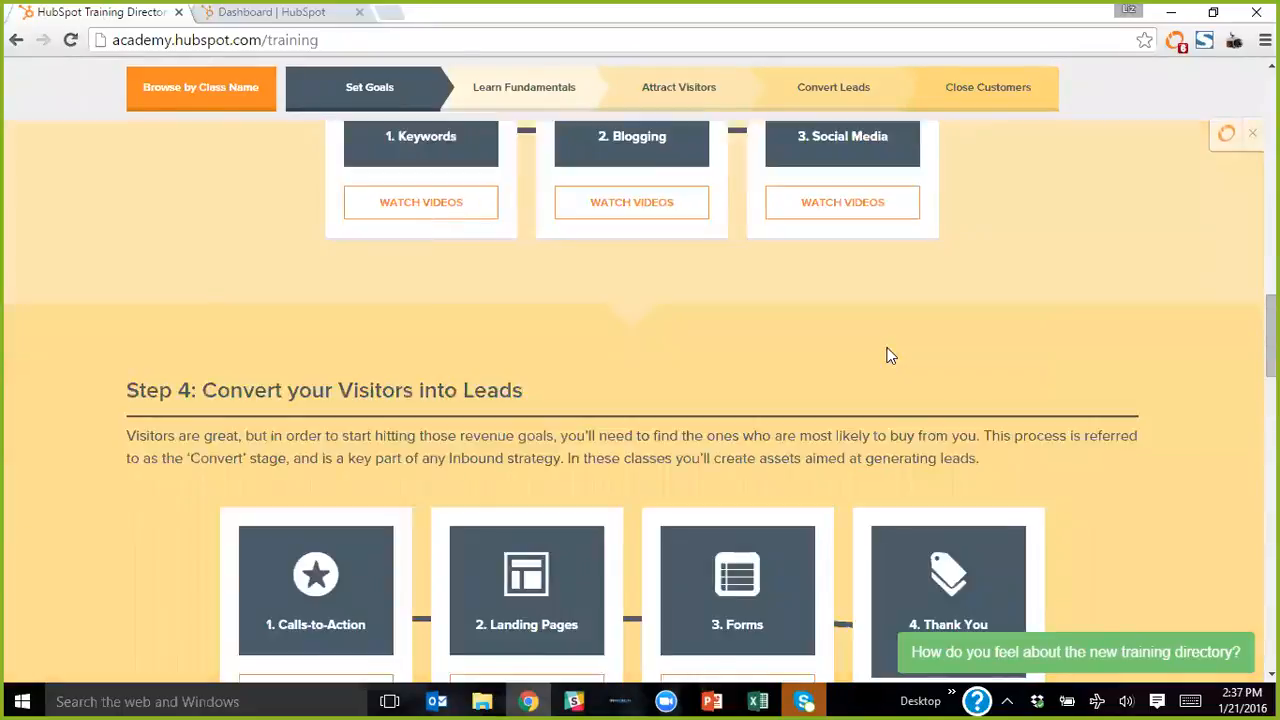
scroll(1016, 377, "up", 3)
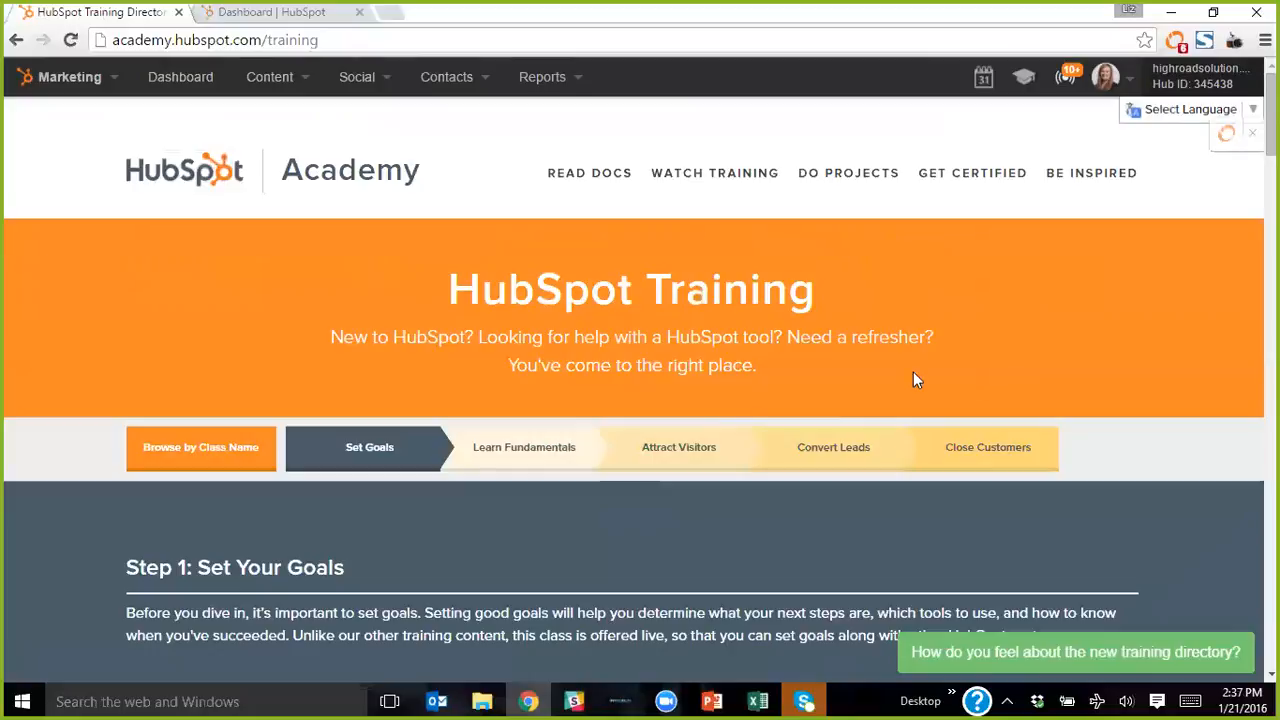
scroll(880, 360, "down", 3)
scroll(921, 365, "down", 20)
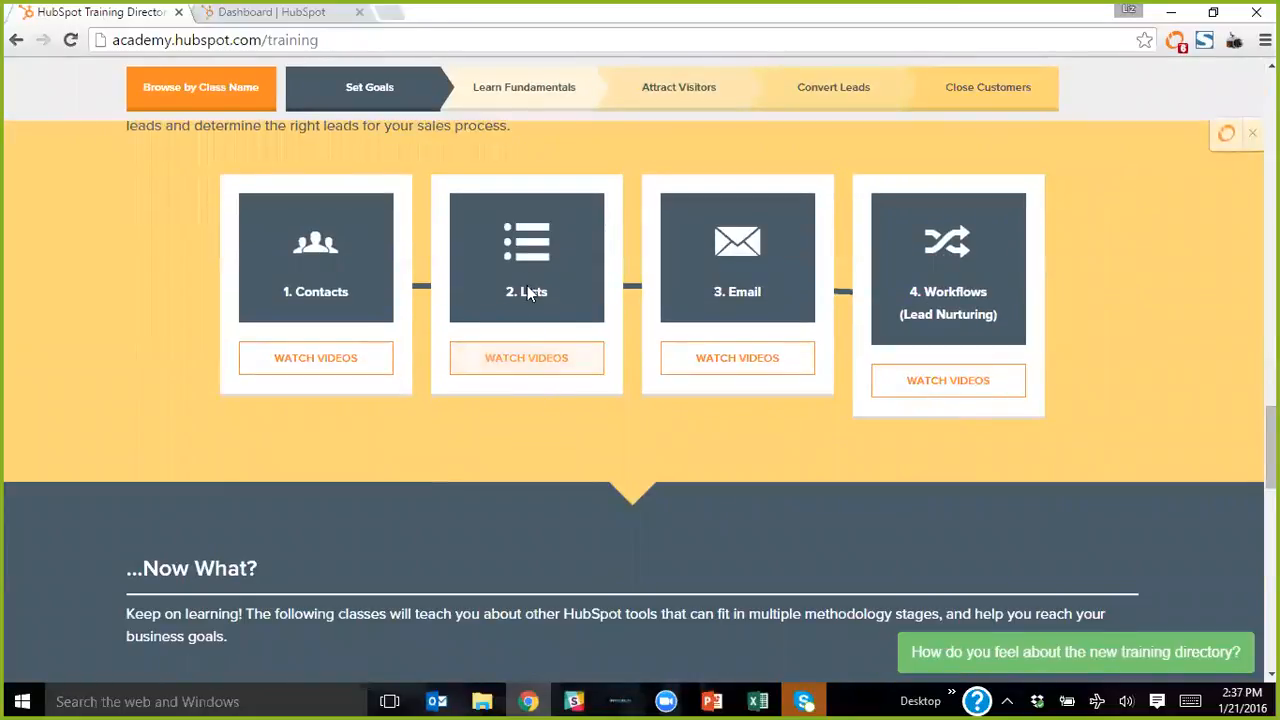
left_click(523, 358)
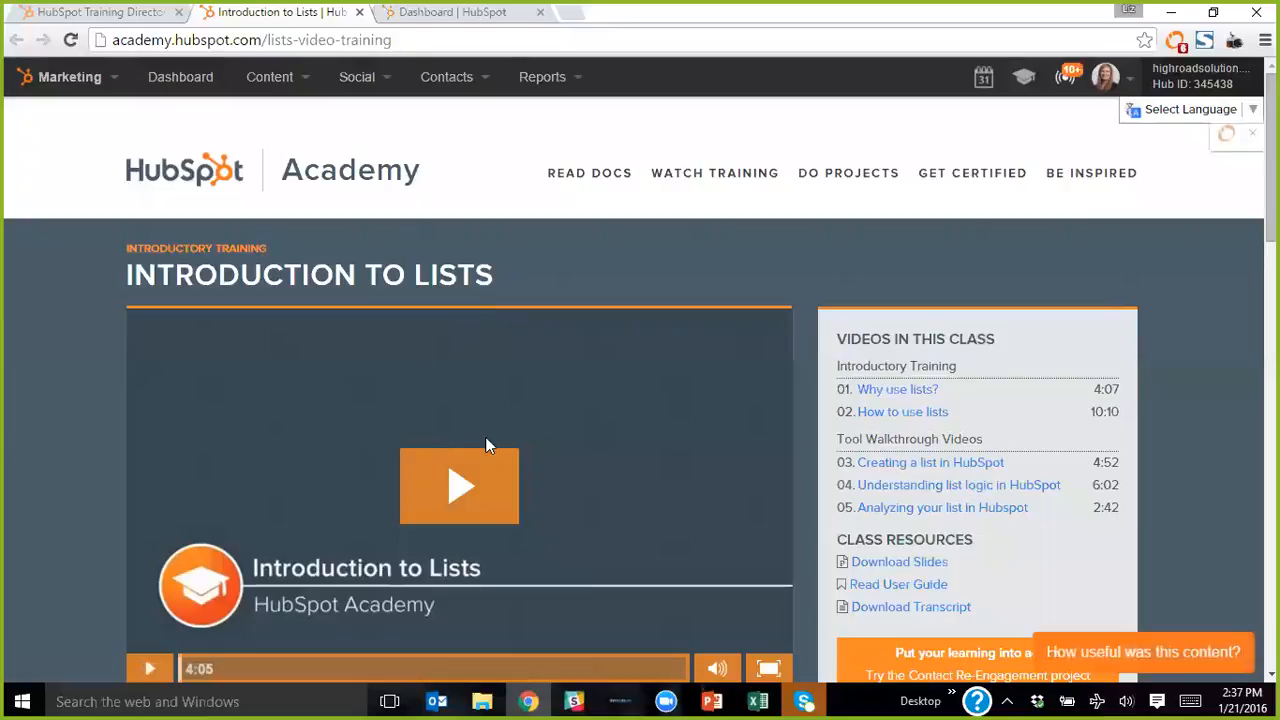
Review the class videos, resources and description on the Introduction to Lists page.
scroll(1061, 418, "down", 1)
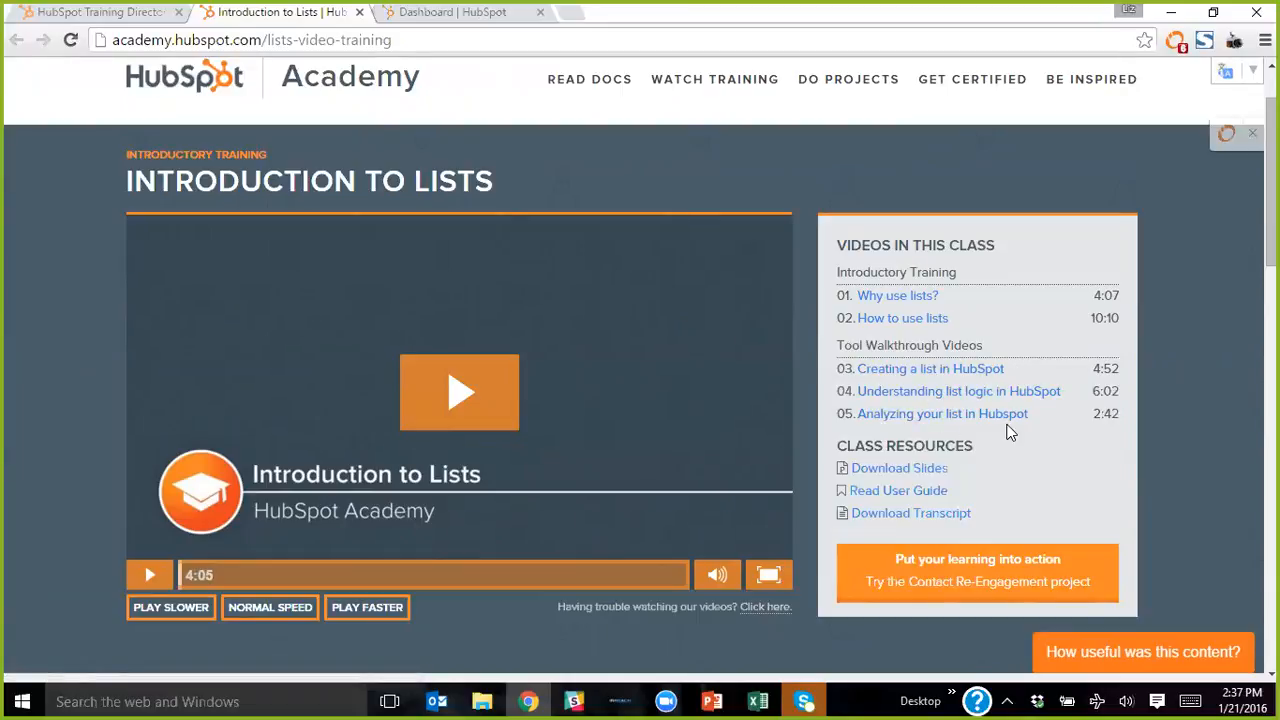
scroll(1008, 434, "down", 2)
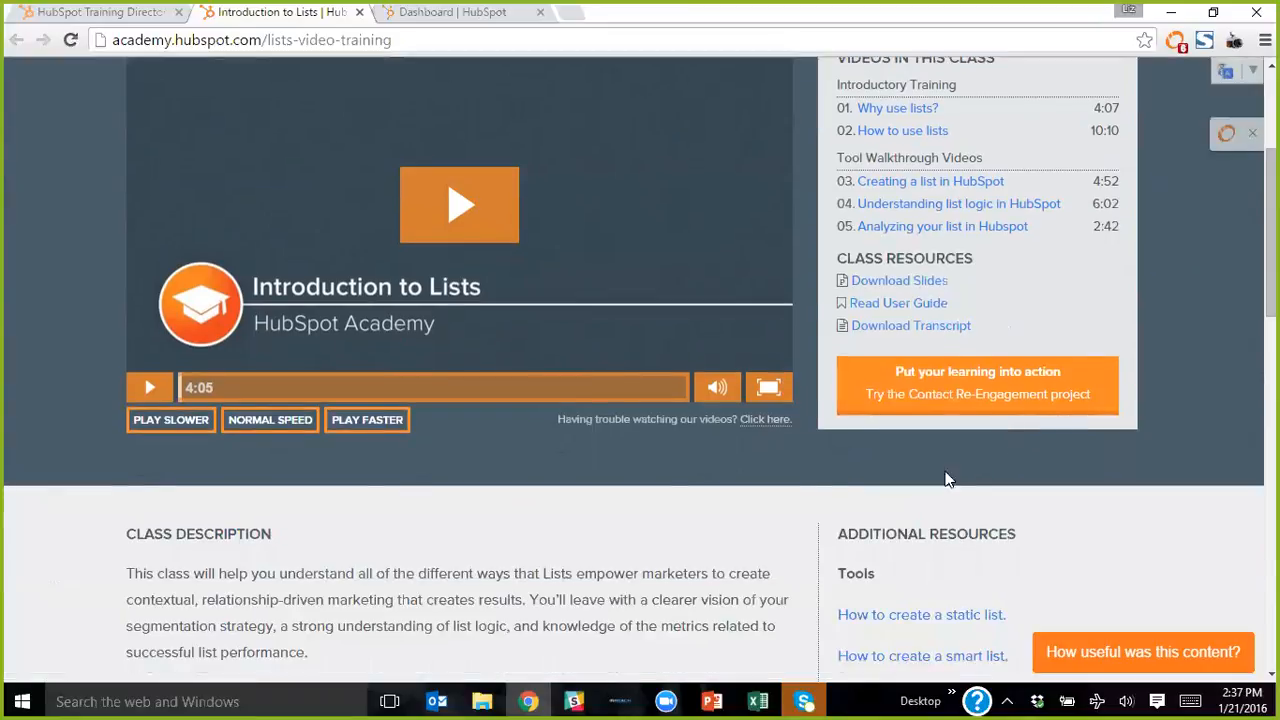
scroll(806, 482, "down", 1)
scroll(737, 497, "up", 4)
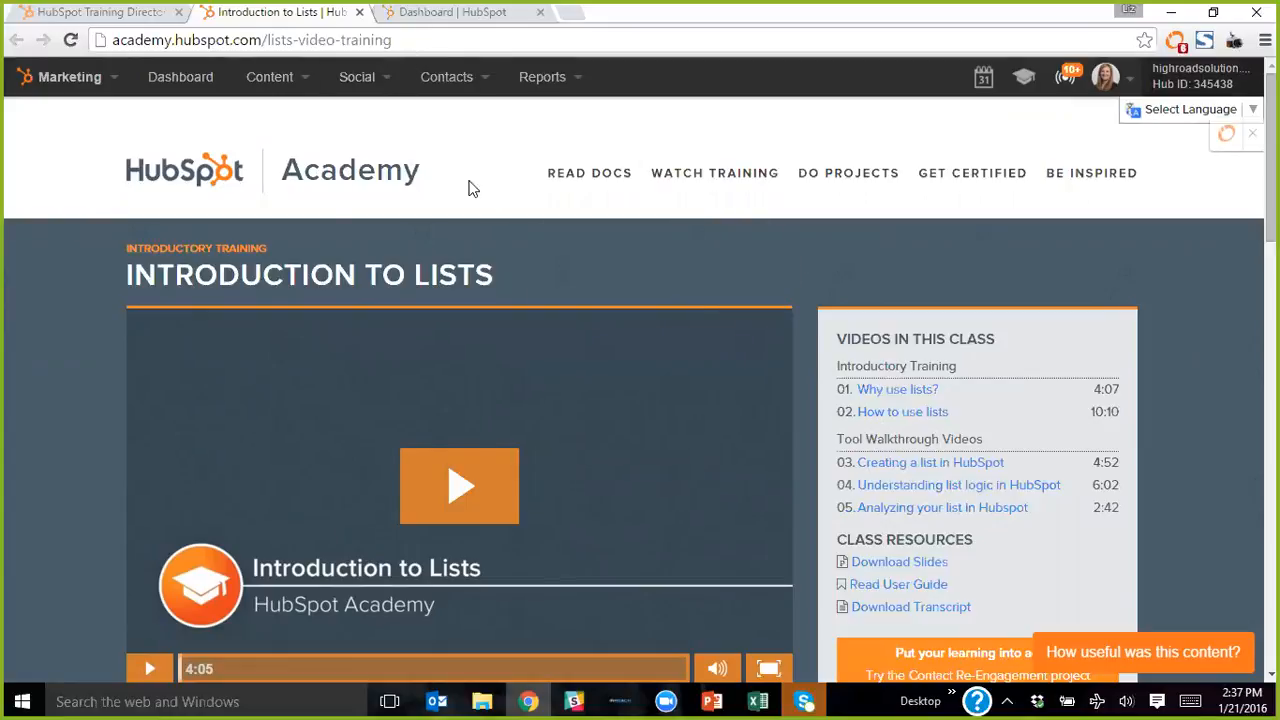
Return to the HubSpot dashboard, open the contact lists and go to the contact import page.
left_click(443, 12)
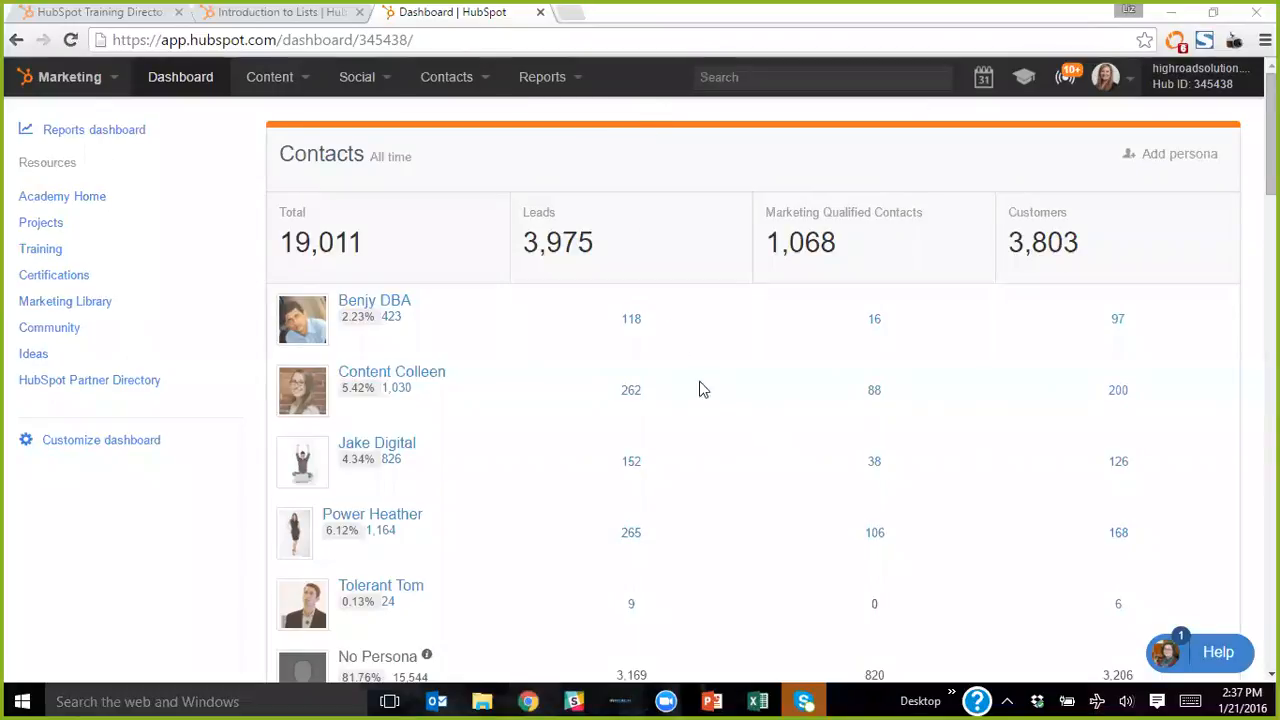
left_click(463, 80)
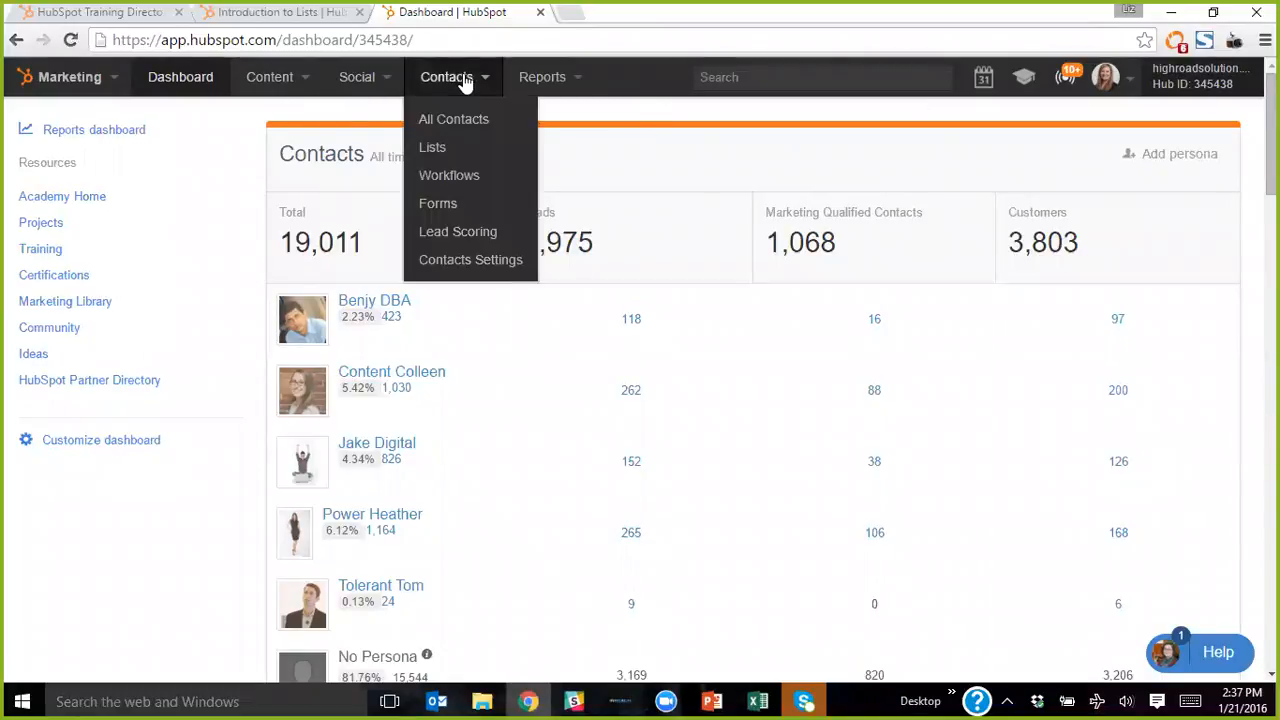
left_click(440, 146)
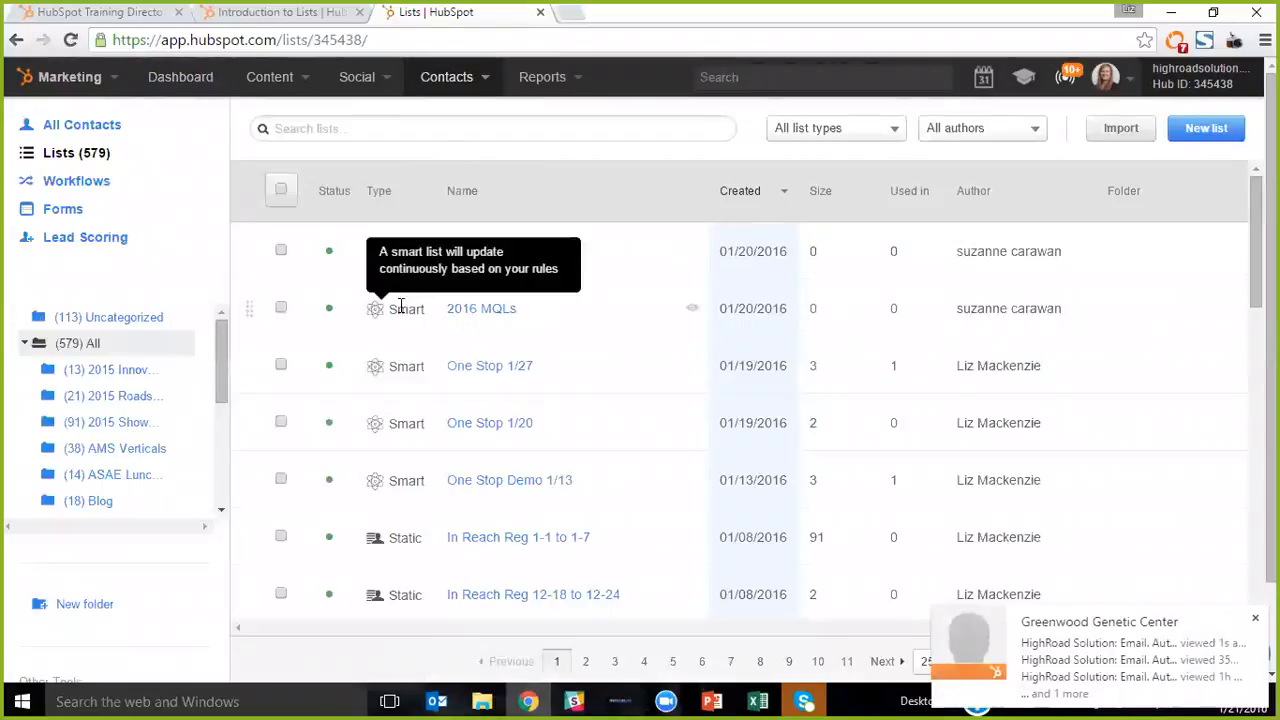
left_click(1118, 137)
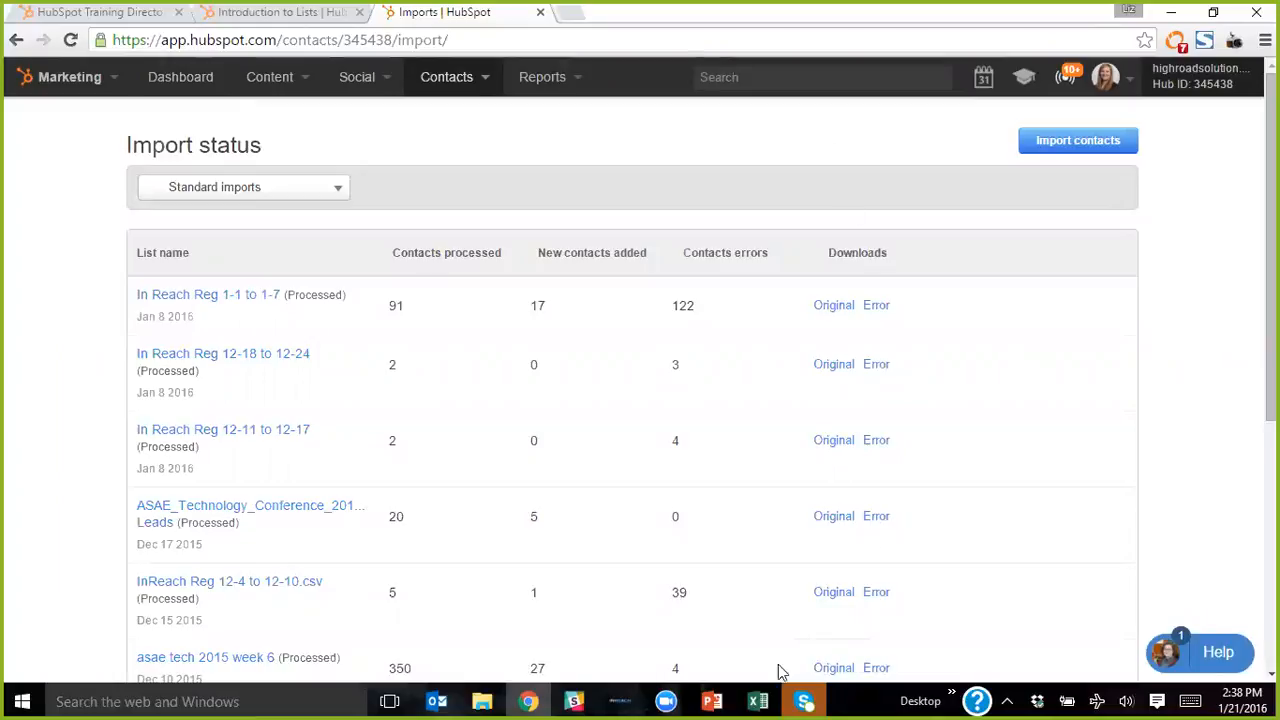
Switch to Excel and look up the CSV formats available for saving the staff worksheet, leaving without saving.
left_click(758, 701)
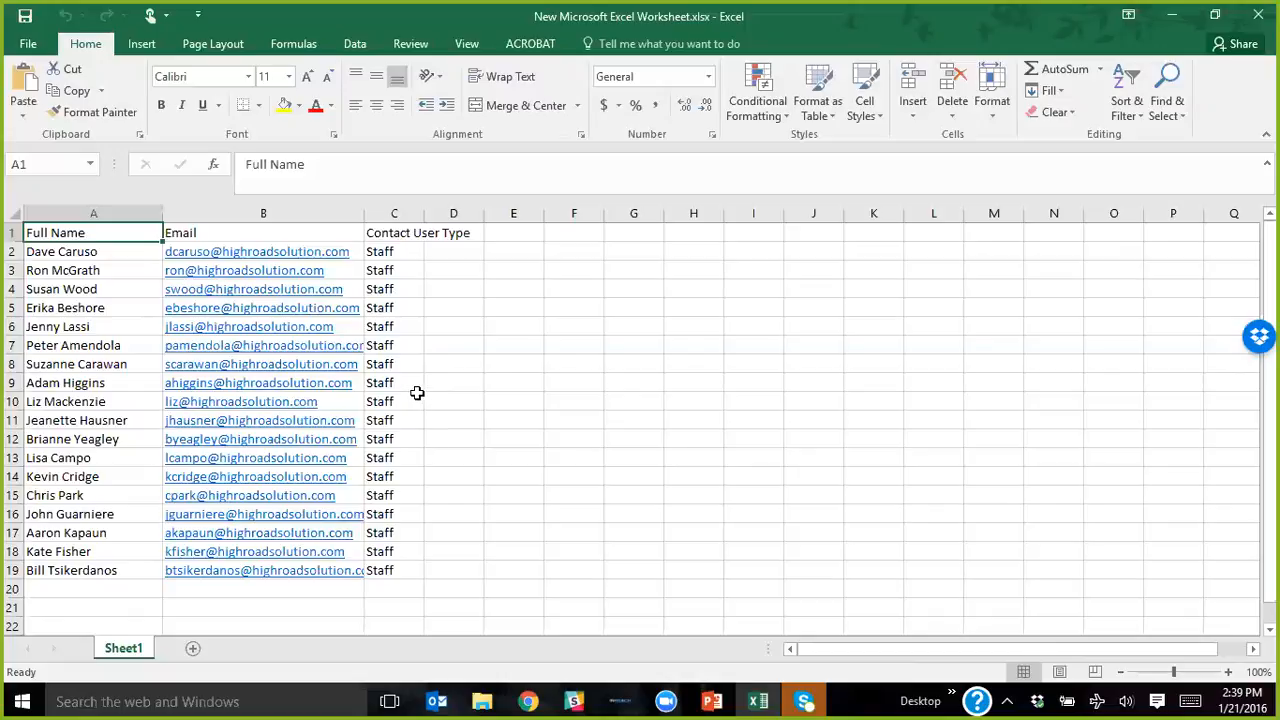
left_click(25, 44)
left_click(45, 236)
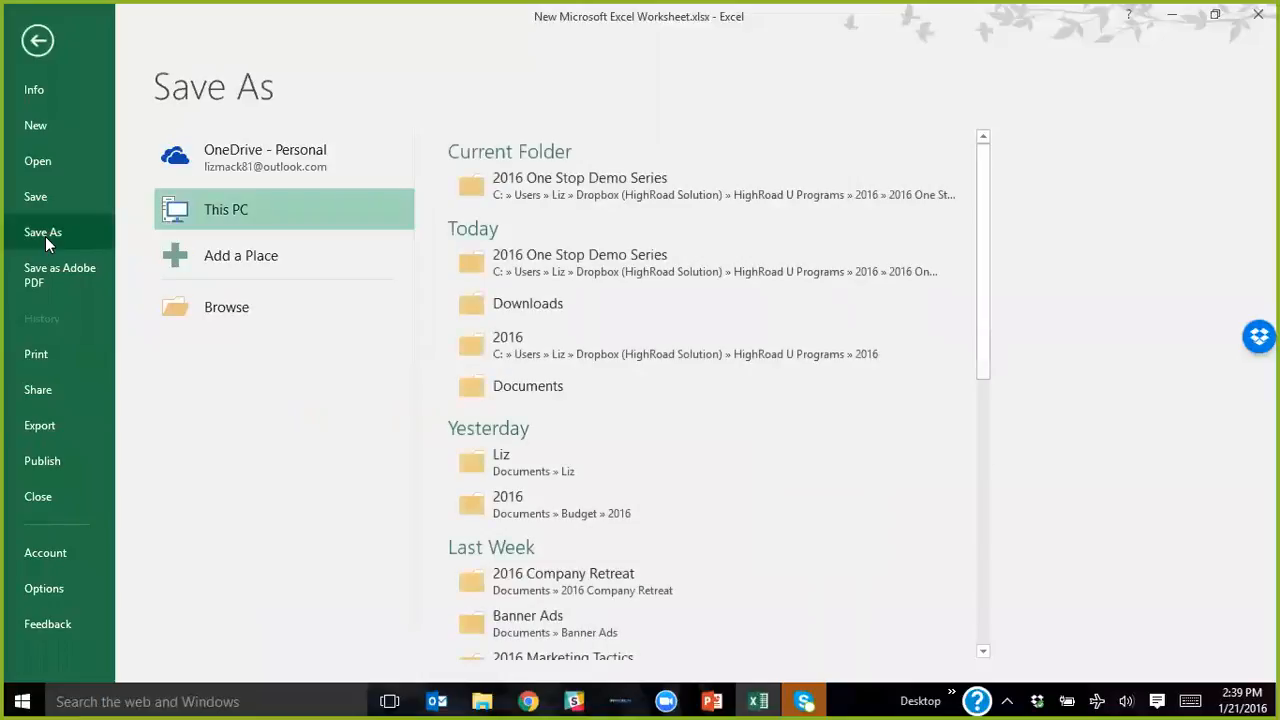
left_click(611, 185)
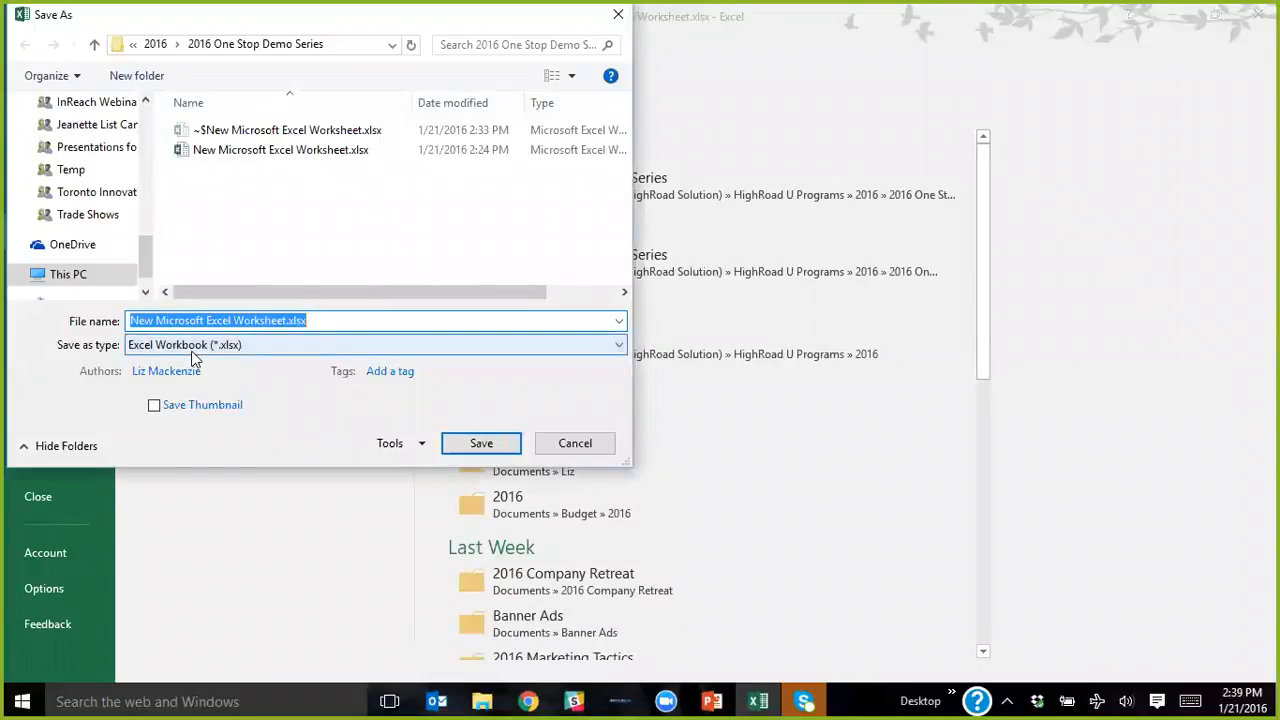
left_click(197, 345)
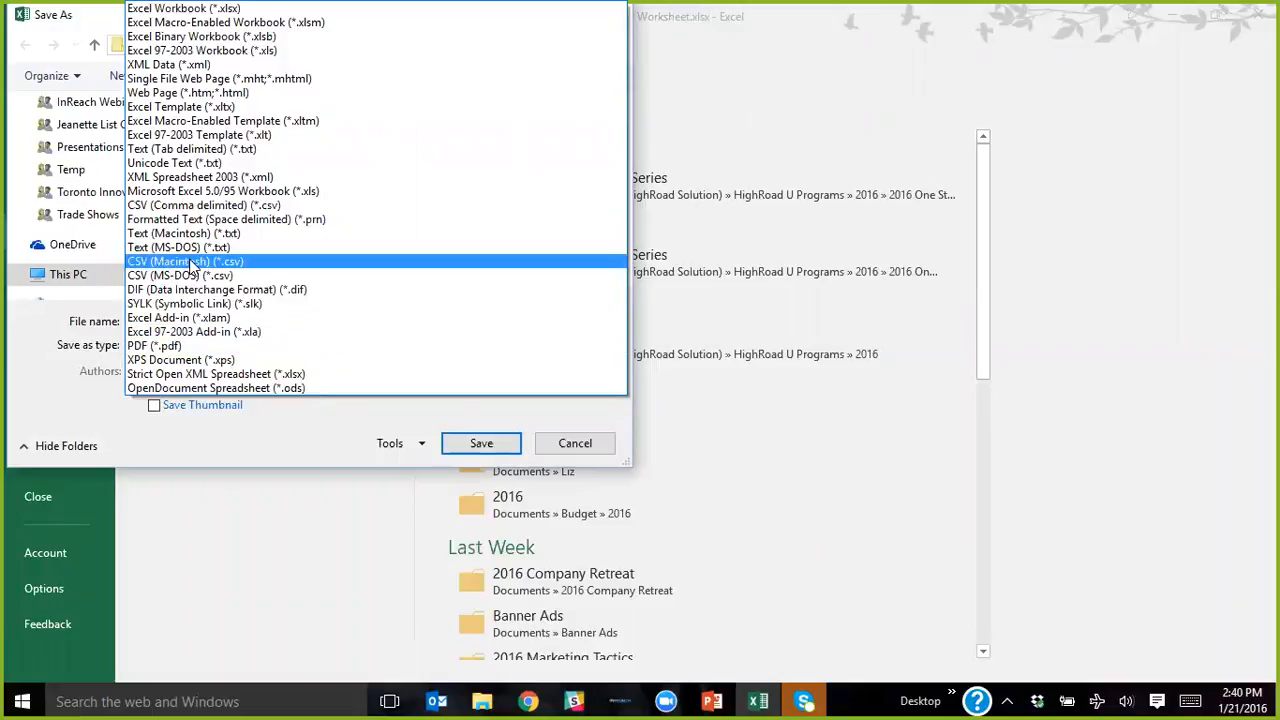
left_click(558, 448)
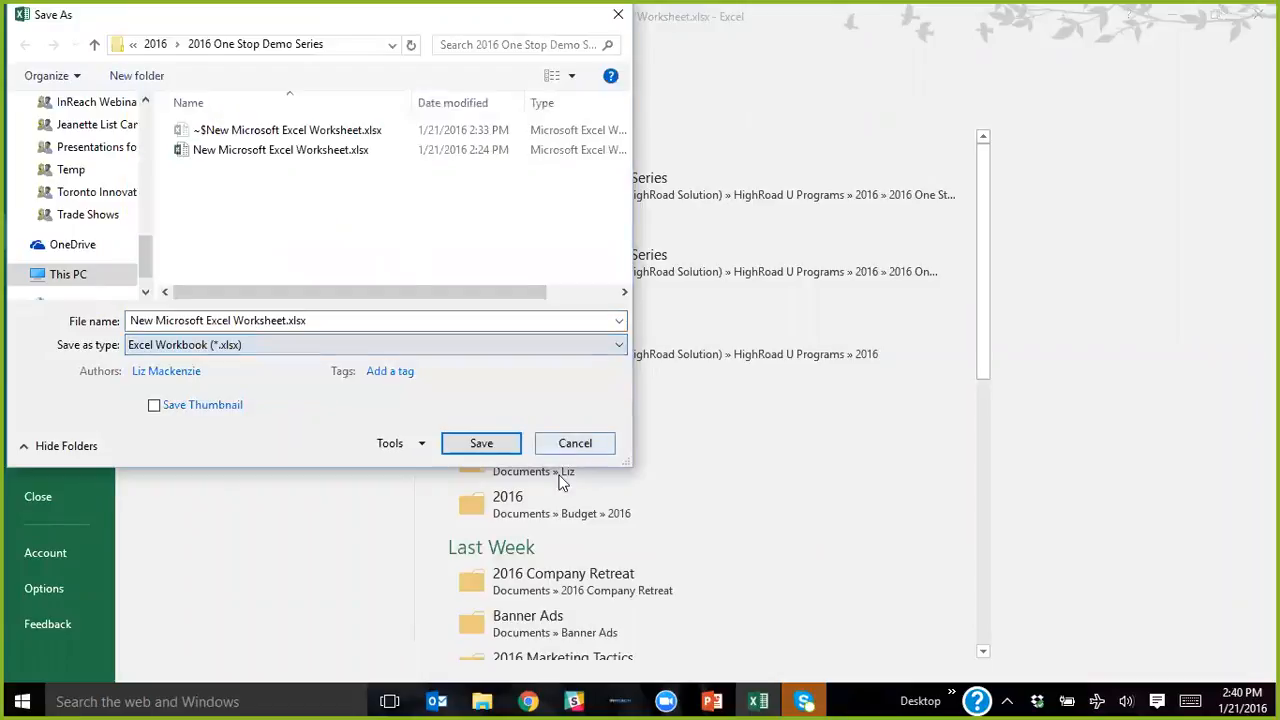
left_click(618, 17)
left_click(43, 44)
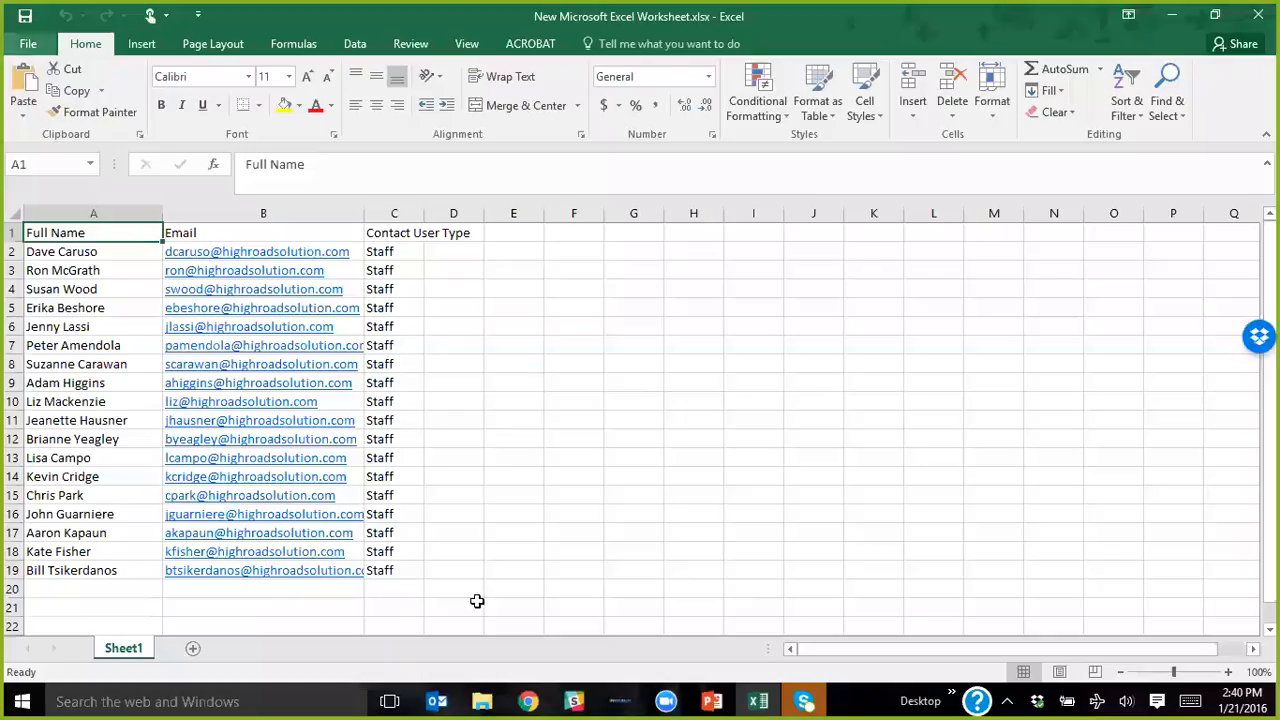
Switch back to HubSpot in Chrome and start a new contacts import.
left_click(528, 701)
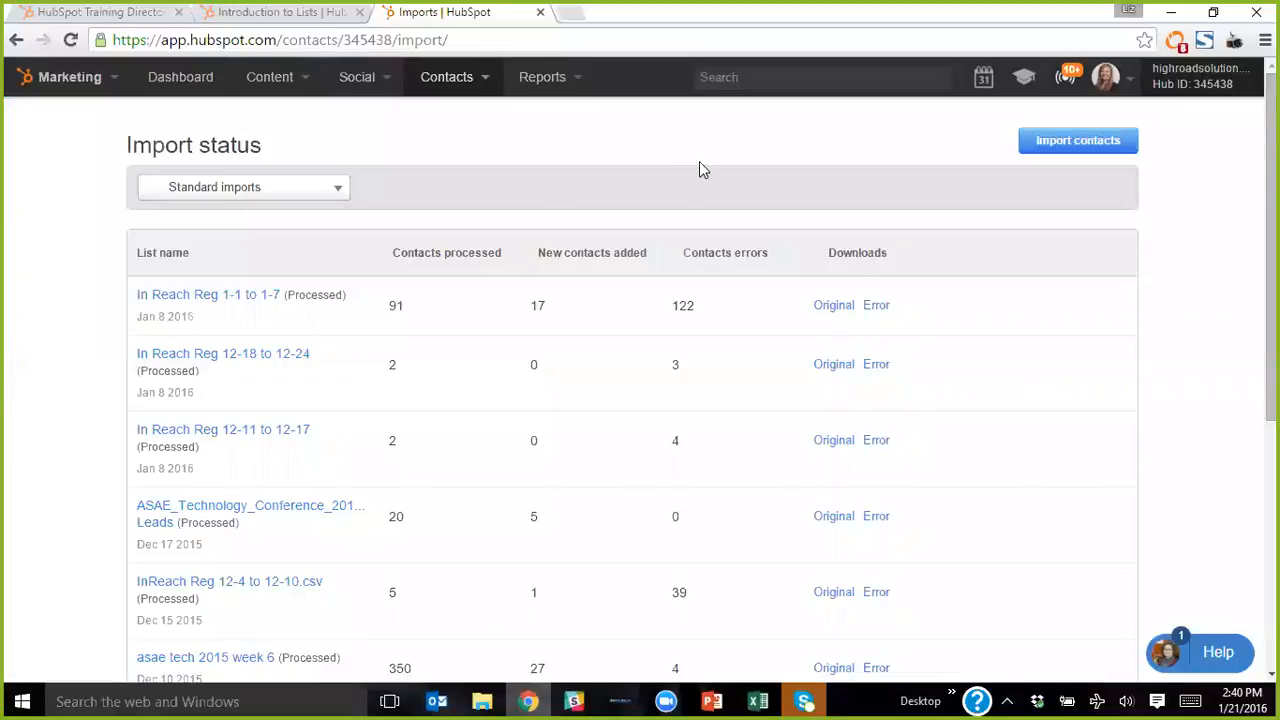
left_click(480, 80)
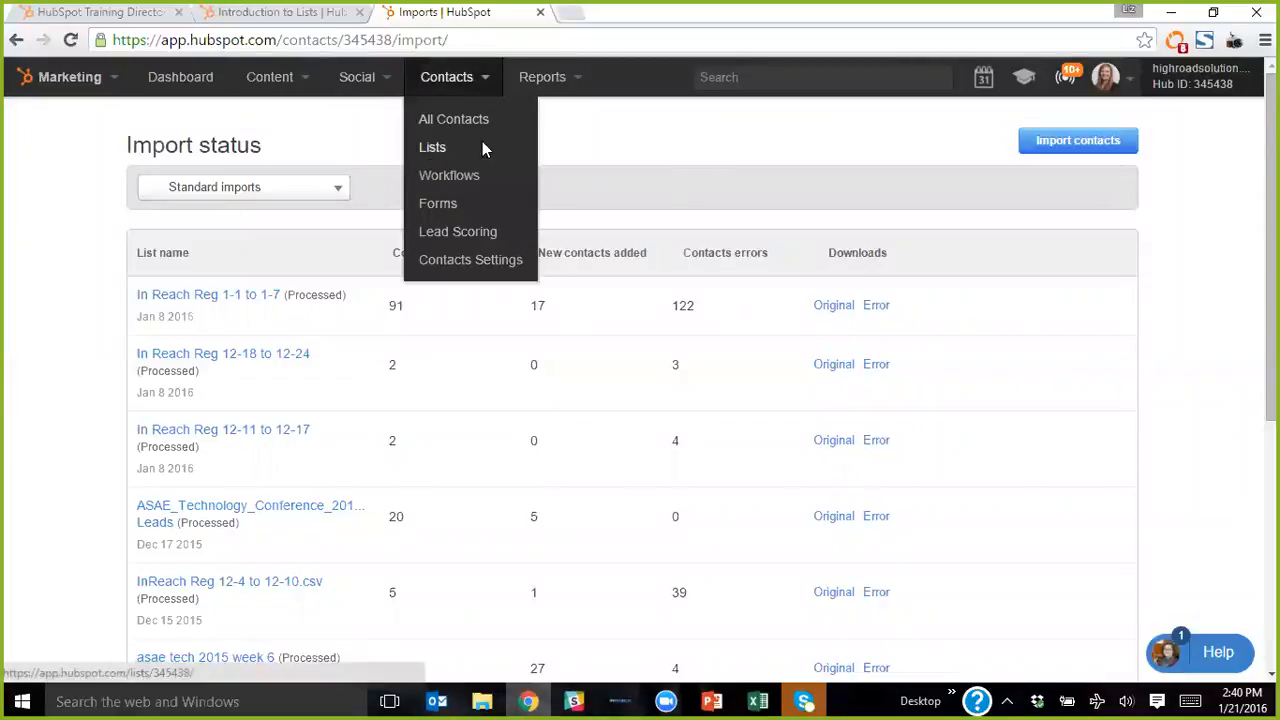
left_click(1071, 148)
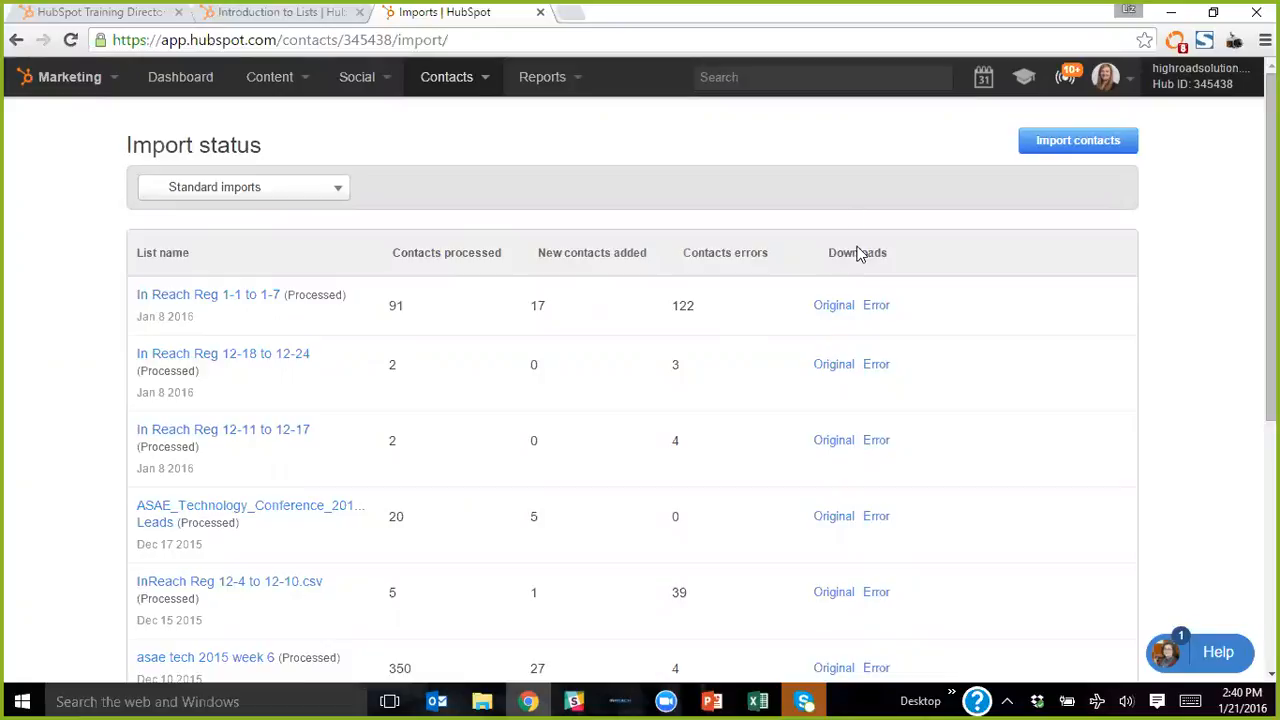
left_click(1066, 148)
Upload HighRoad Staff .csv from the 2016 One Stop Demo Series folder in HighRoad U Programs as the import file.
left_click(388, 281)
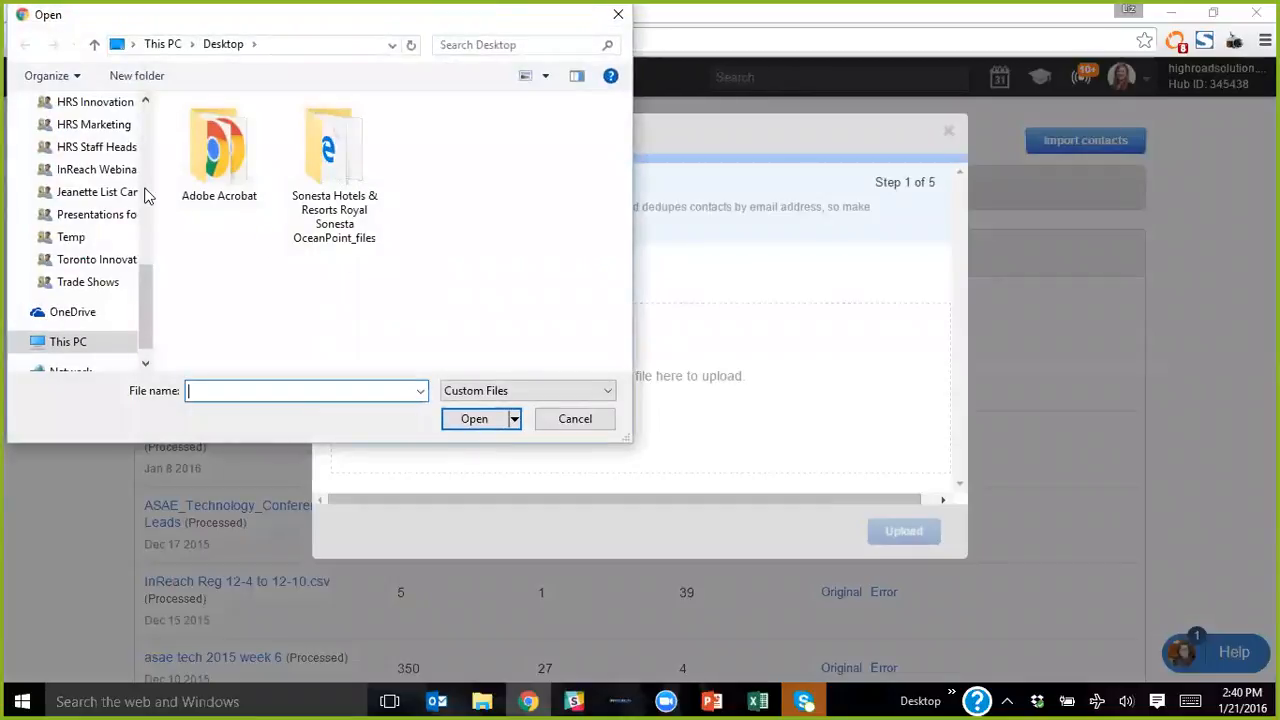
left_click_drag(146, 280, 148, 257)
left_click(96, 169)
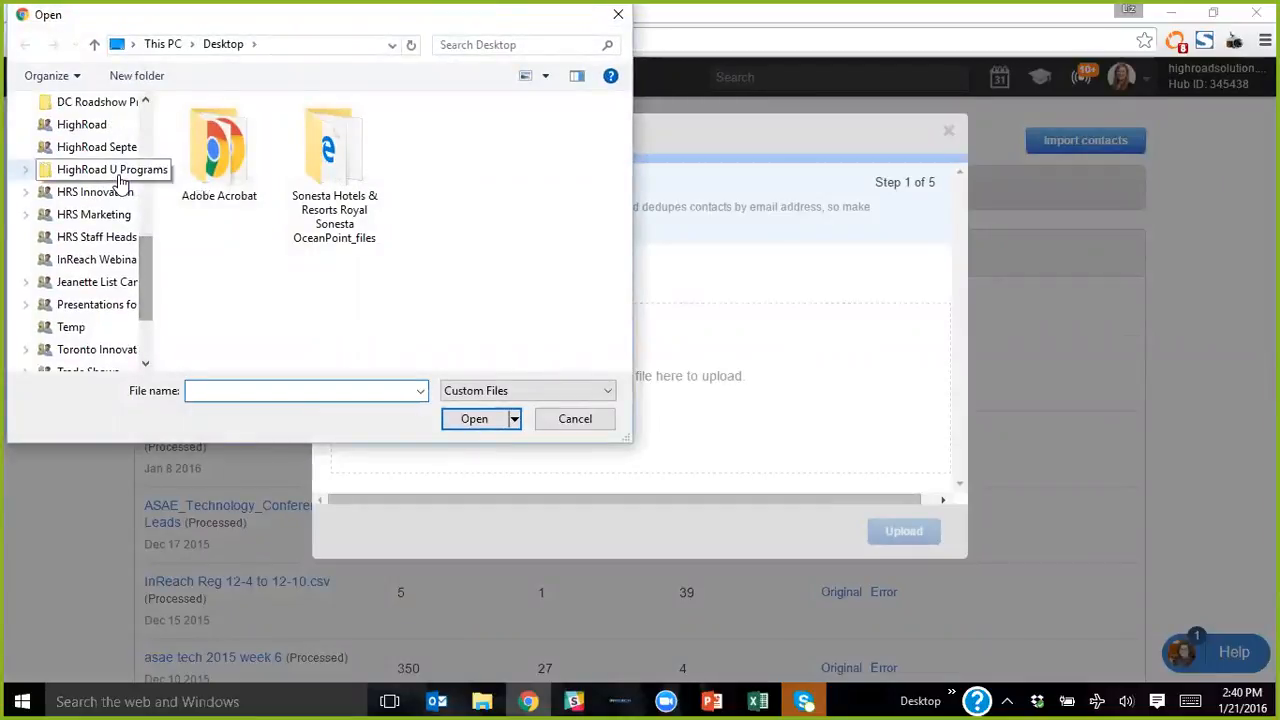
double_click(195, 150)
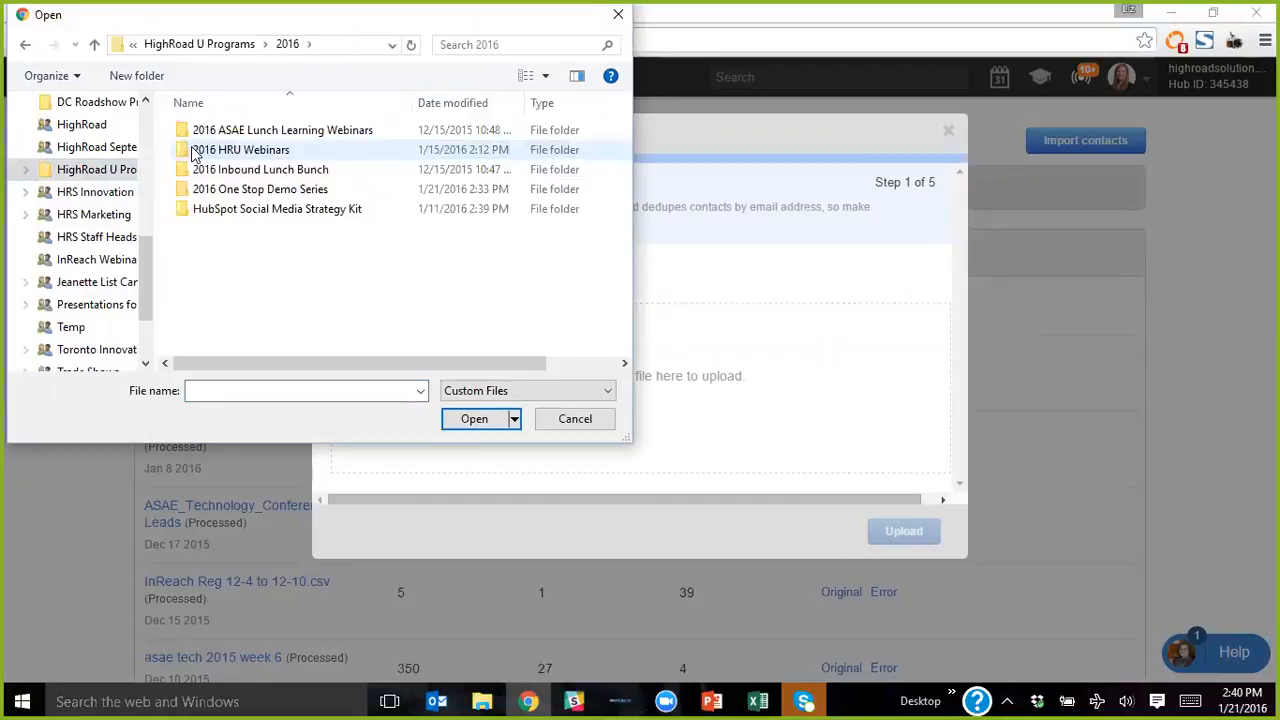
double_click(227, 189)
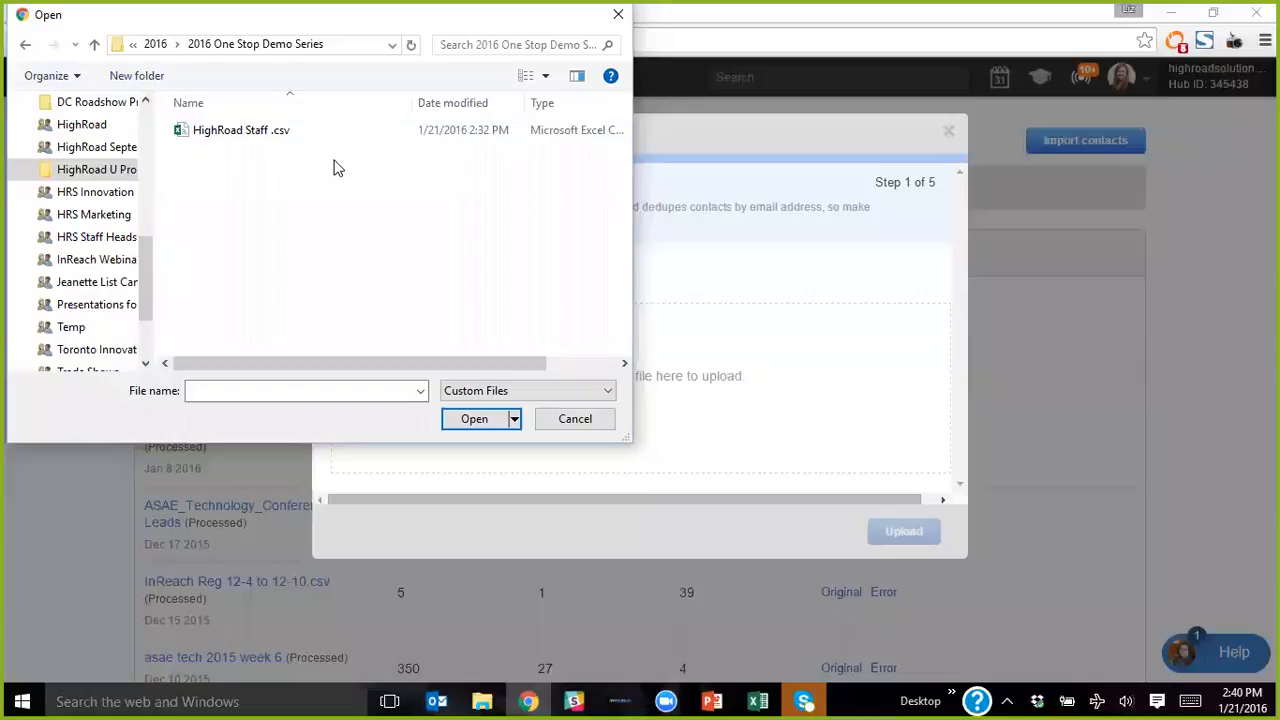
left_click(249, 140)
double_click(249, 140)
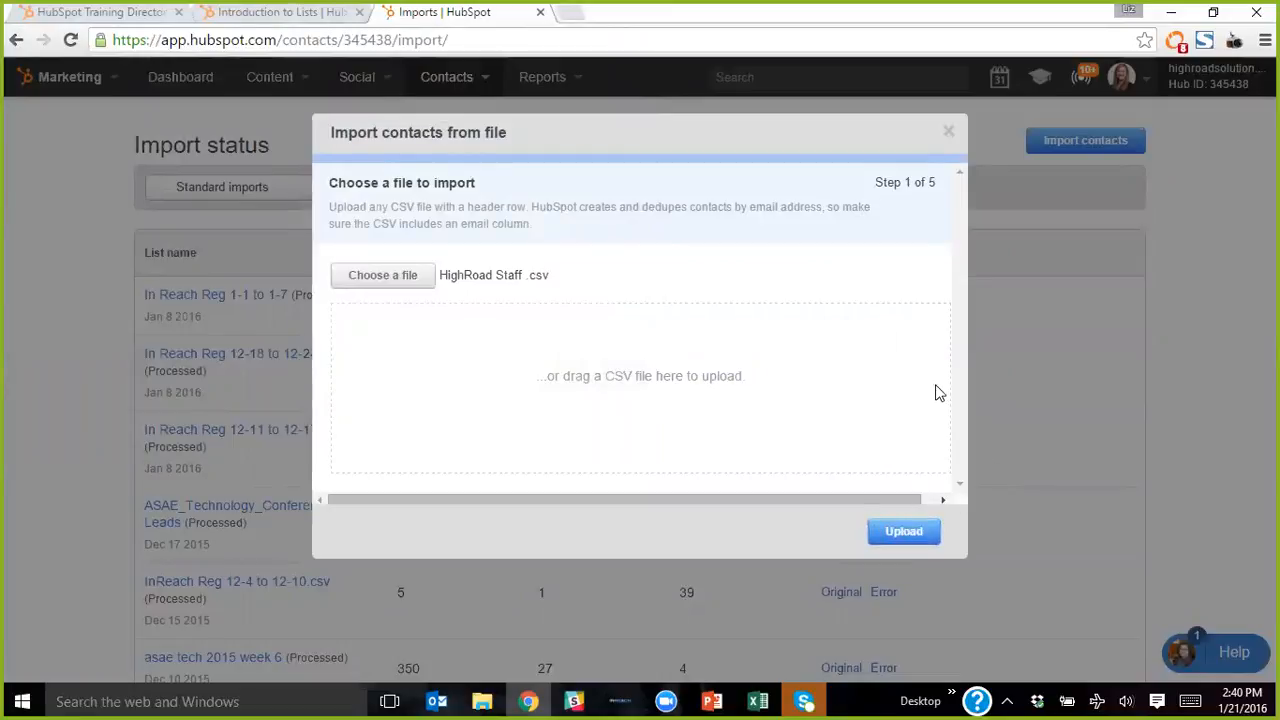
left_click(907, 531)
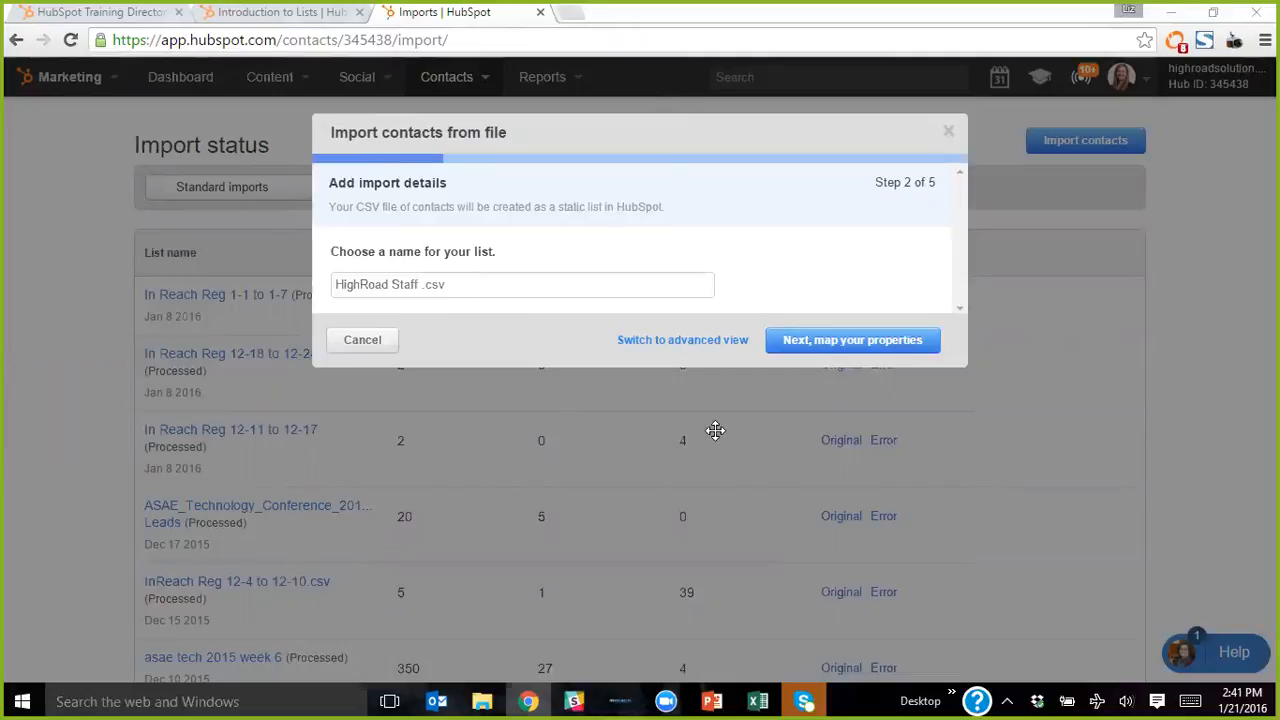
Name the imported list HighRoad Staff and continue to property mapping.
left_click(472, 286)
key("BackSpace")
key("BackSpace")
key("BackSpace")
key("BackSpace")
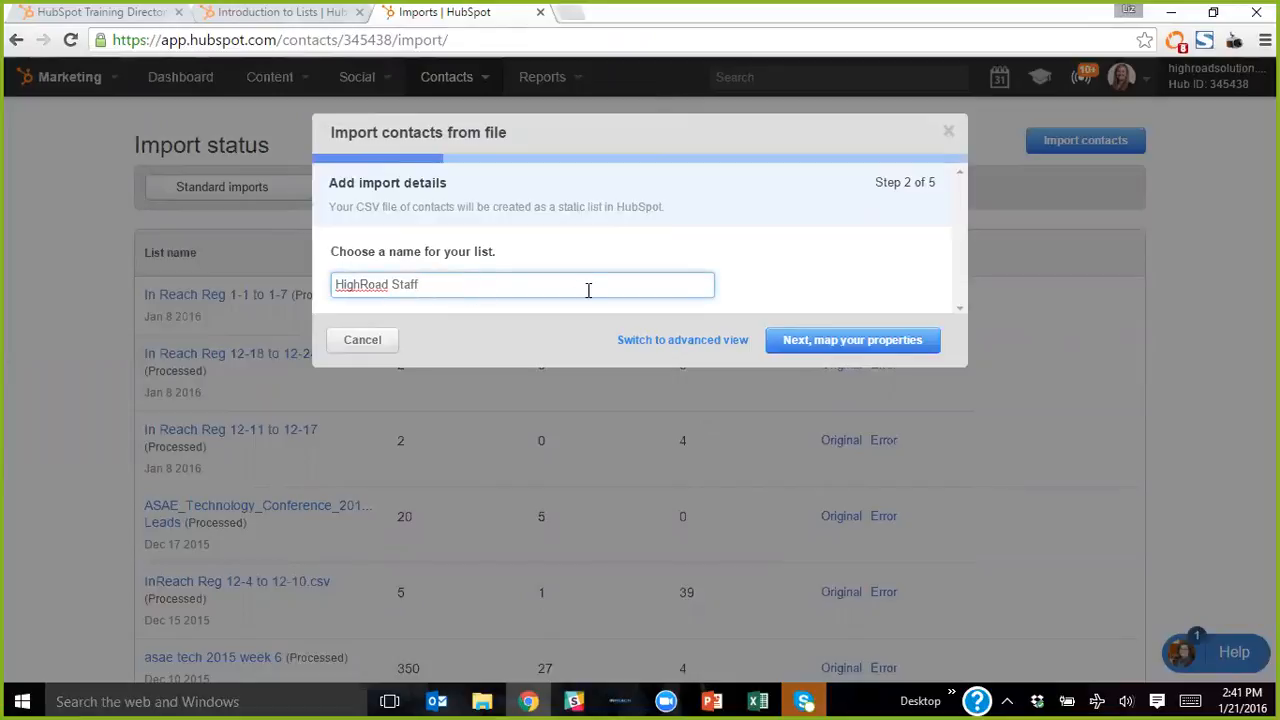
left_click(853, 345)
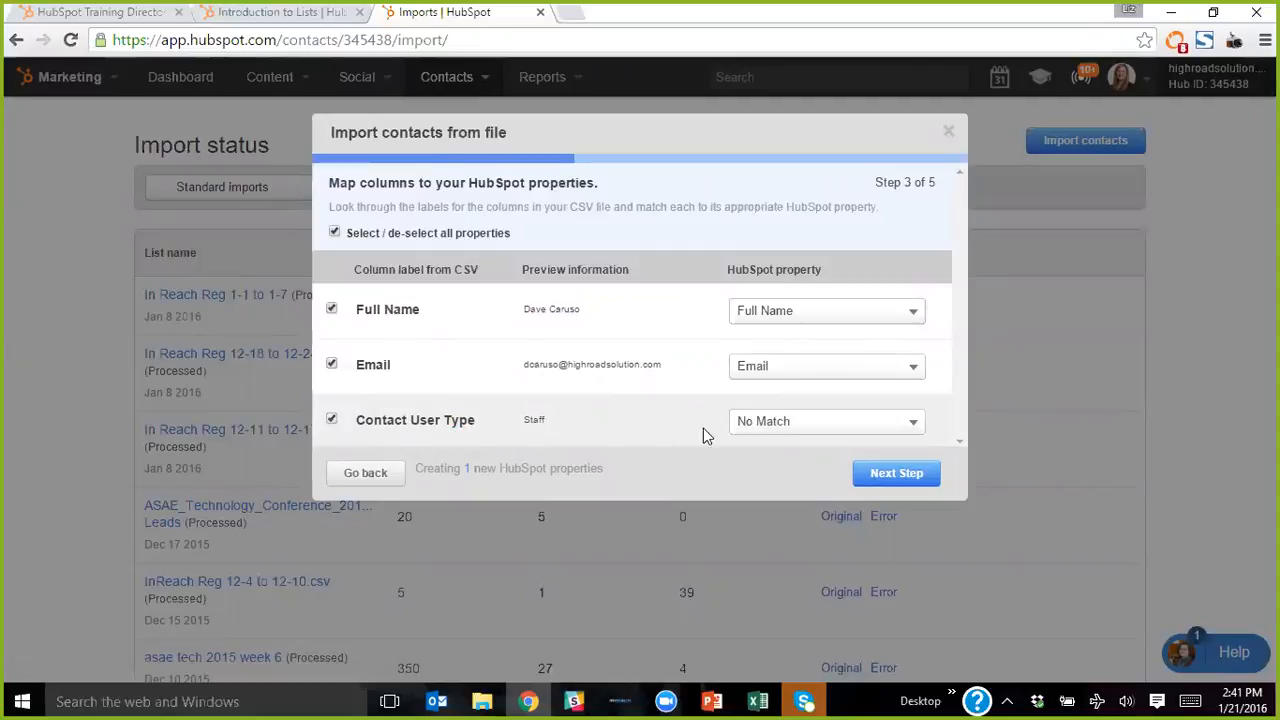
Map the Contact User Type column to the User Type property and continue to the list validity confirmation.
left_click(781, 426)
type("user")
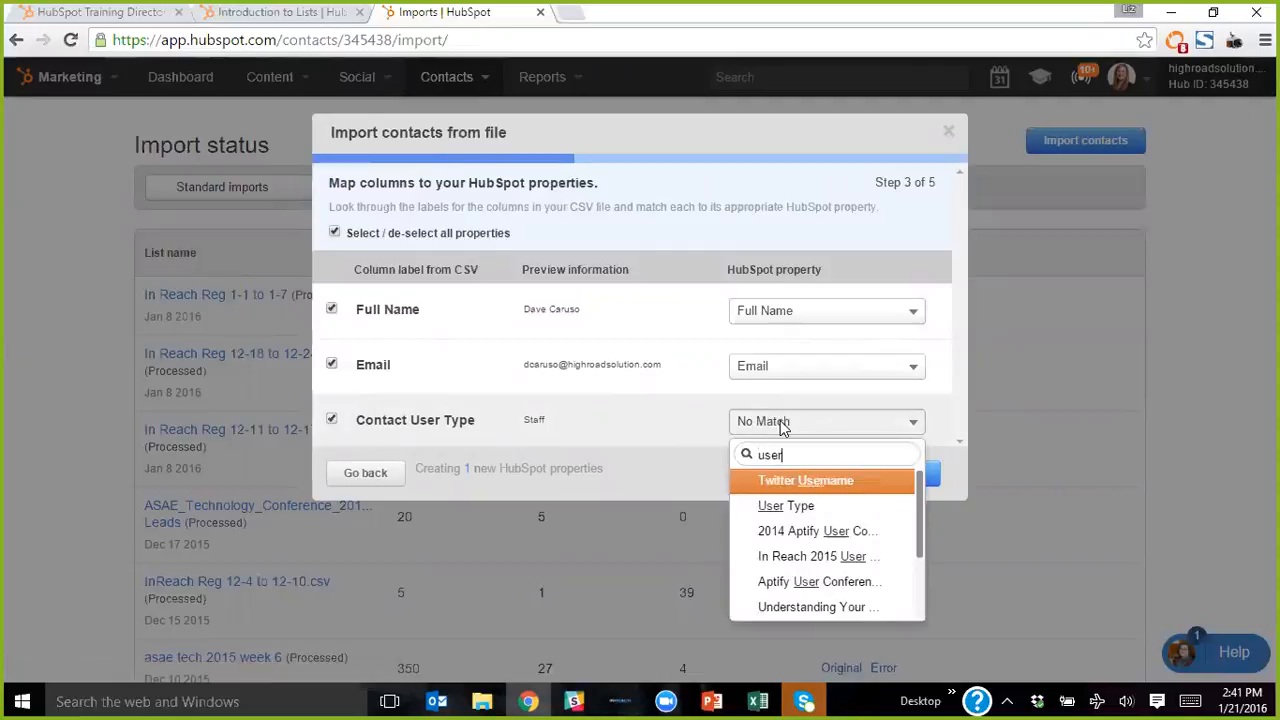
left_click(792, 503)
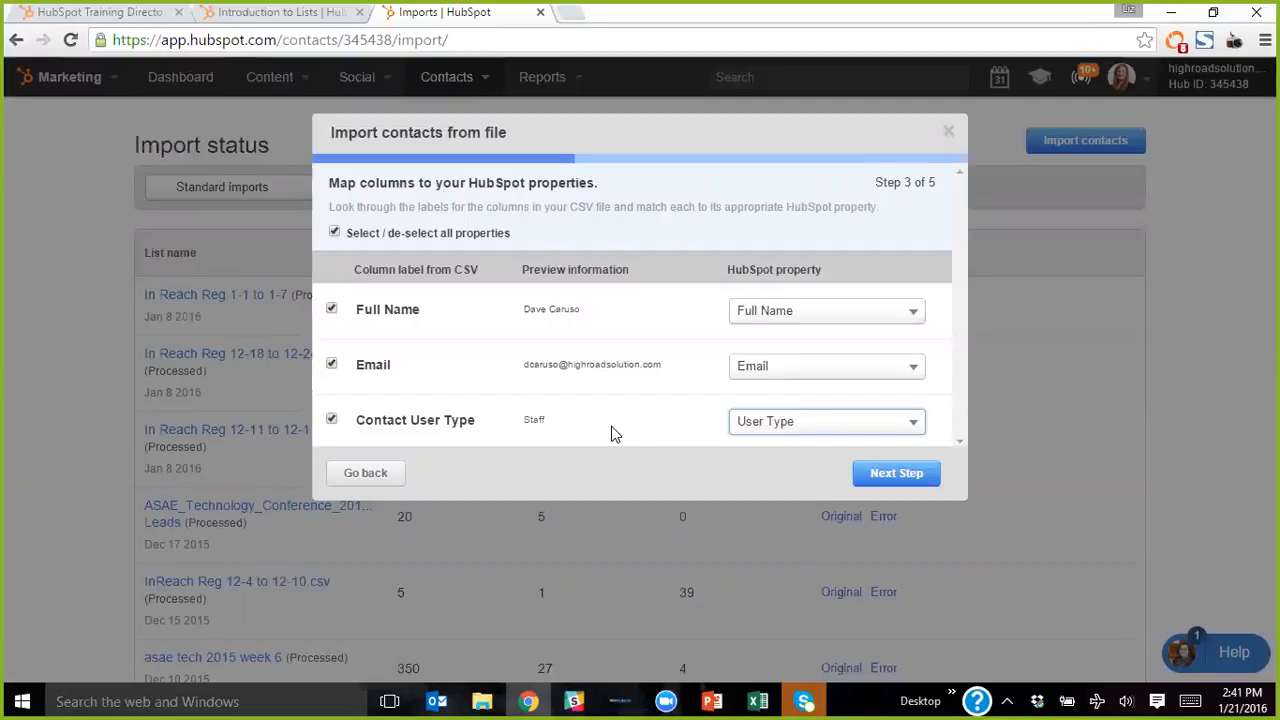
left_click(903, 476)
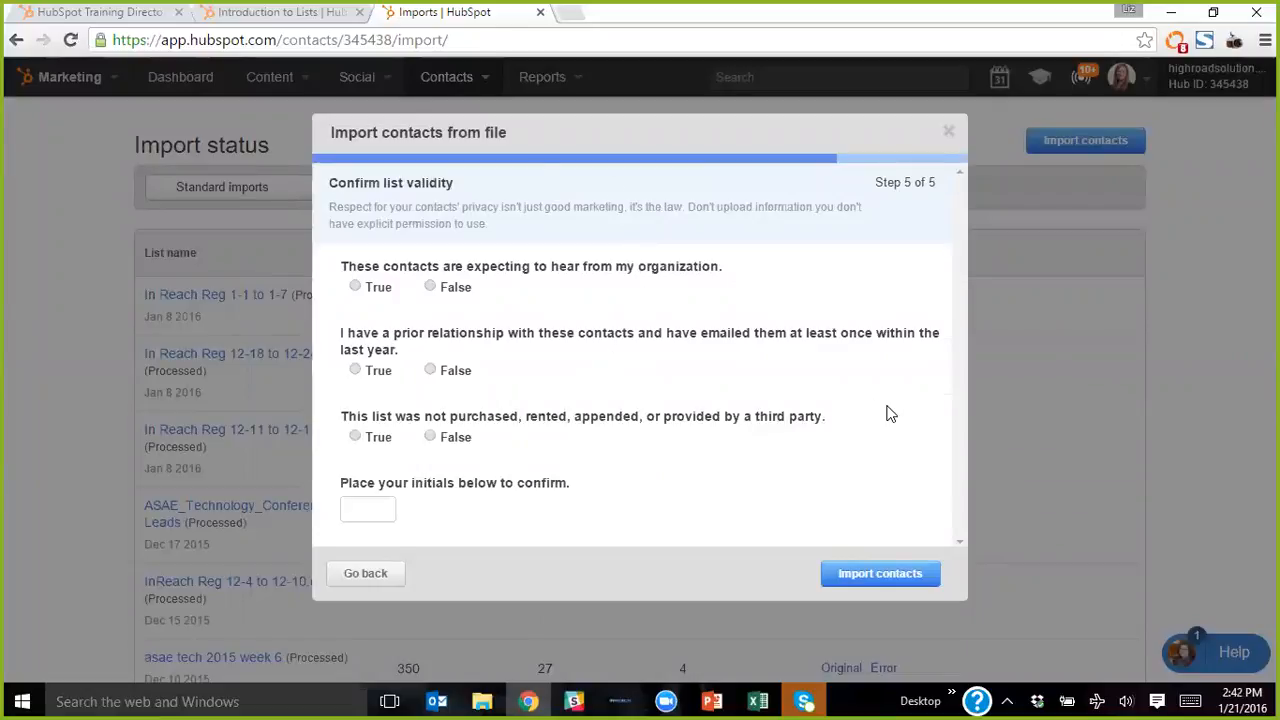
Answer True to all three list validity statements, enter the confirming initials, import the contacts and close the import dialog.
left_click(355, 287)
left_click(355, 370)
left_click(355, 437)
left_click(360, 510)
type("LM")
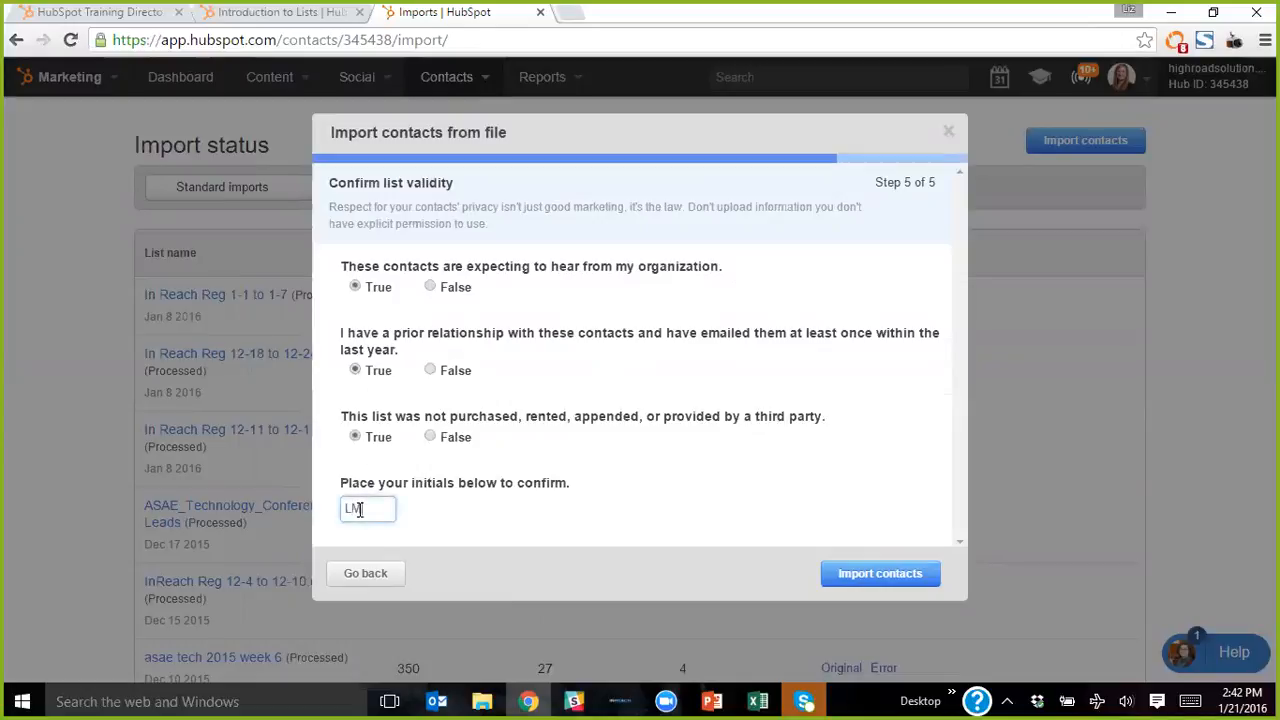
left_click(915, 574)
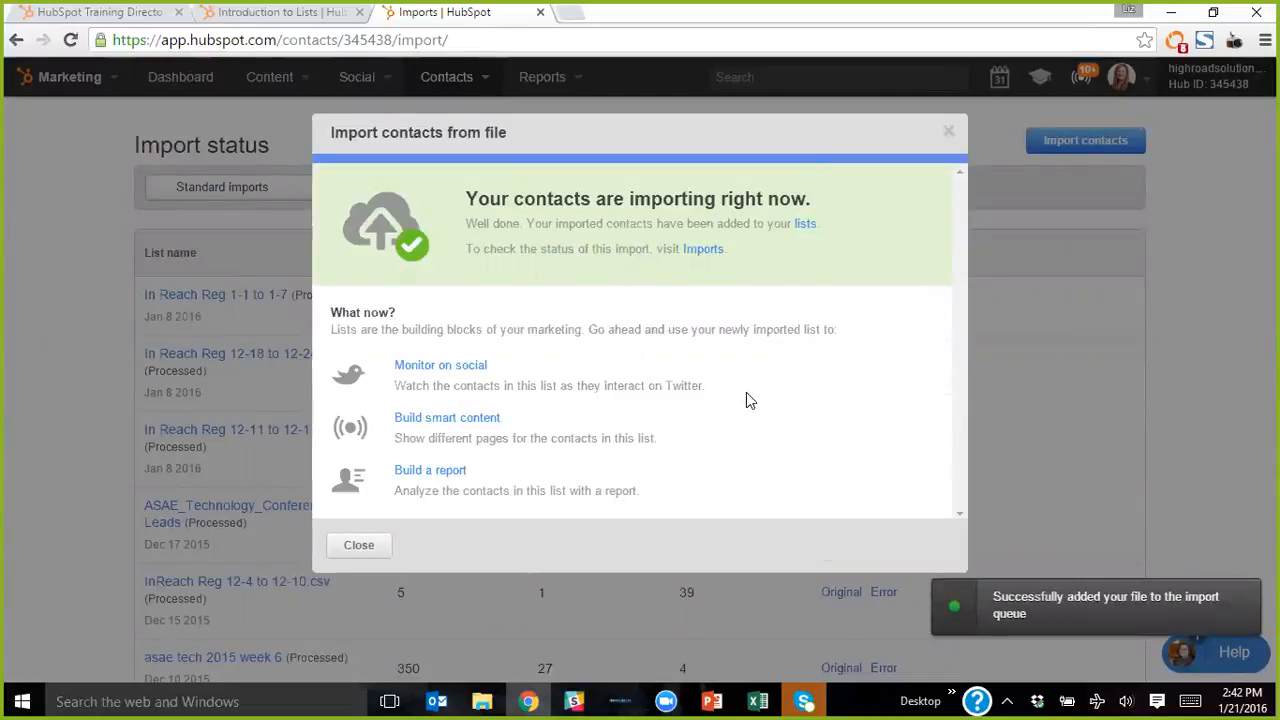
left_click(349, 552)
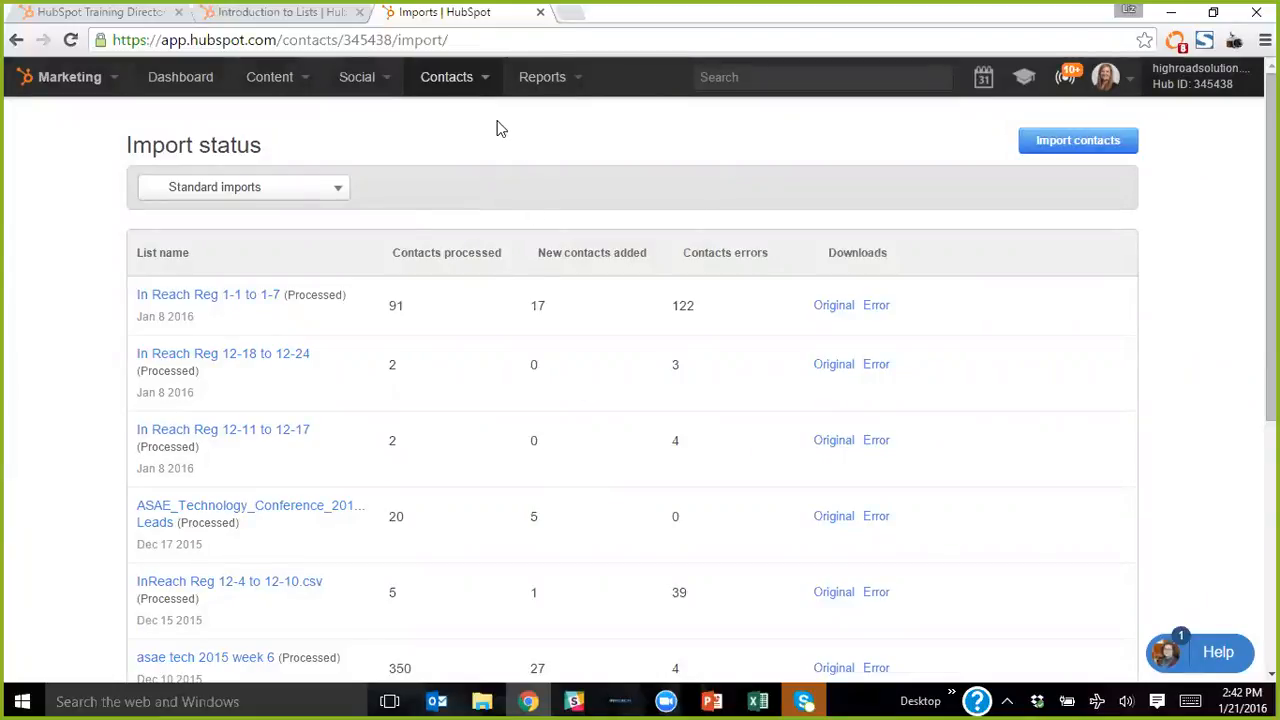
Open the imported HighRoad Staff static list from the contact lists and look through its contacts.
left_click(485, 86)
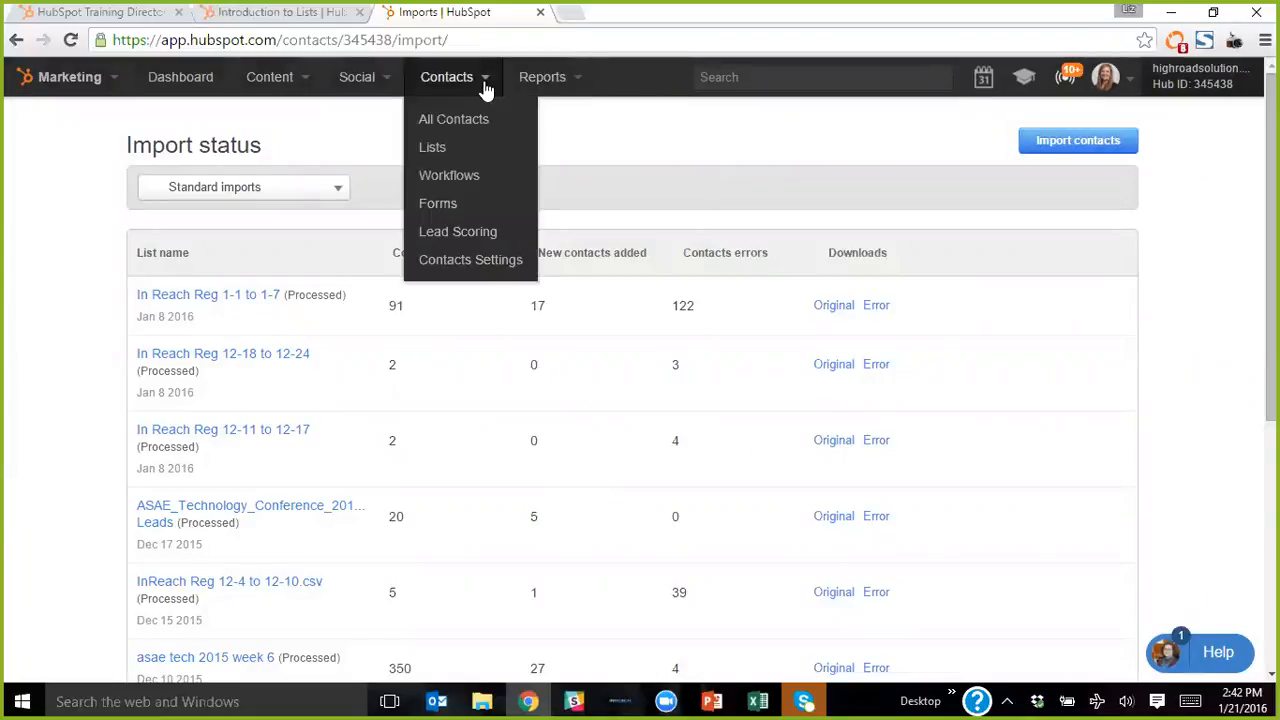
left_click(440, 148)
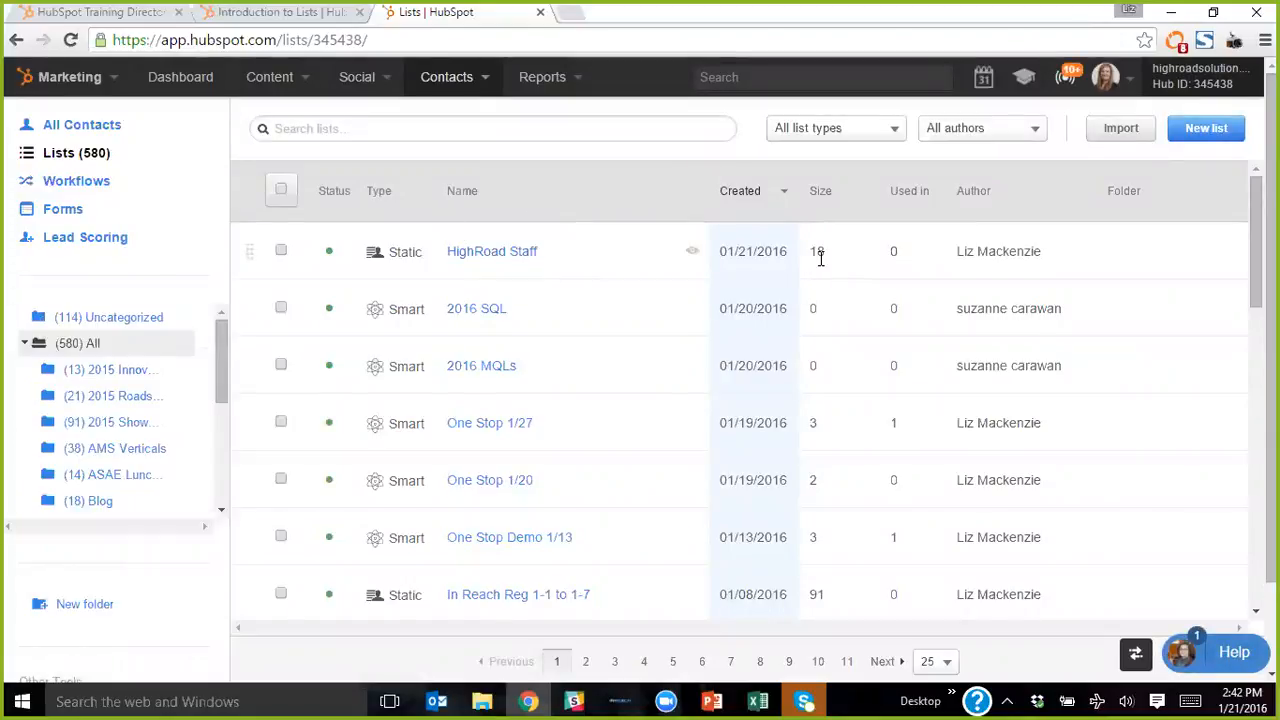
left_click(490, 254)
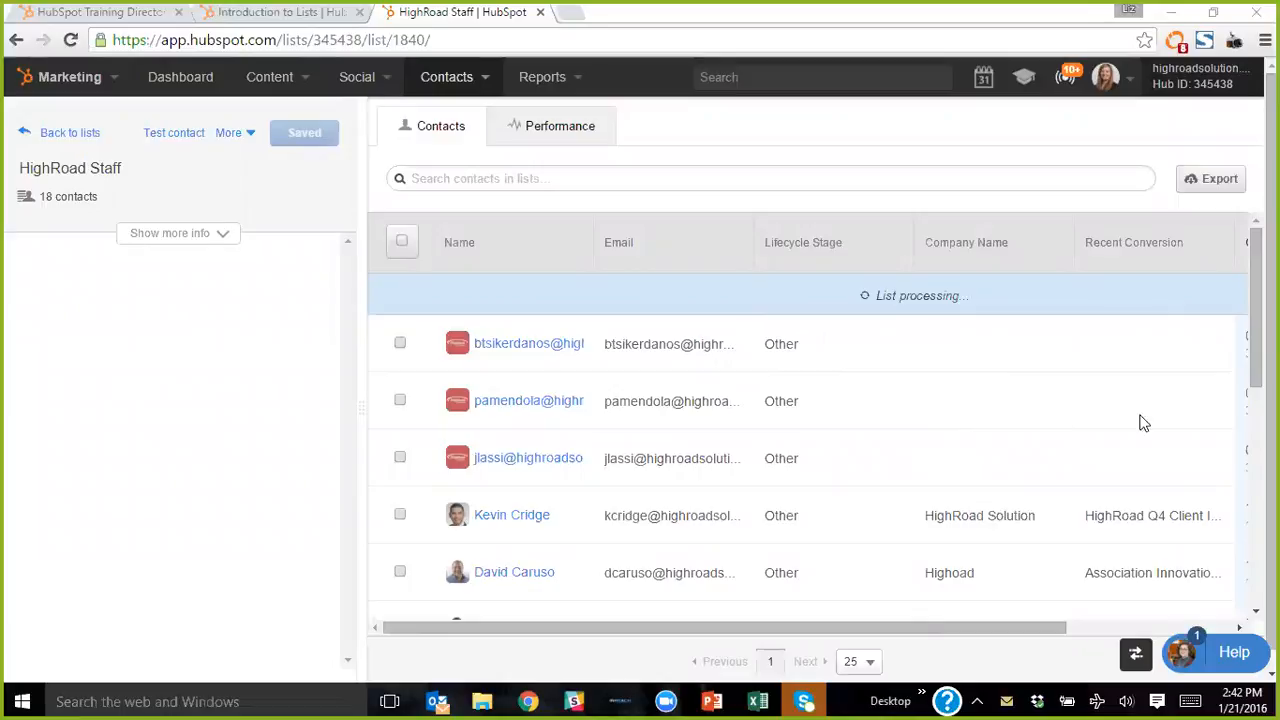
scroll(1148, 423, "down", 2)
scroll(1048, 443, "down", 3)
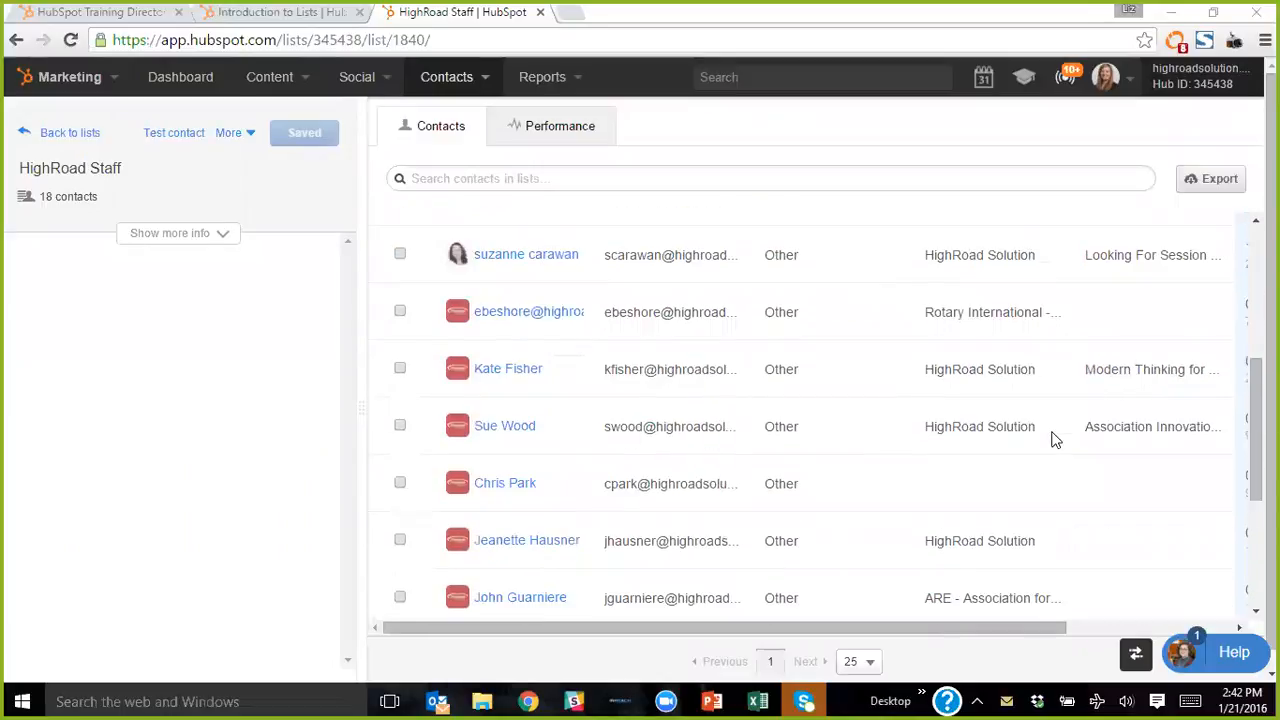
scroll(1085, 437, "up", 5)
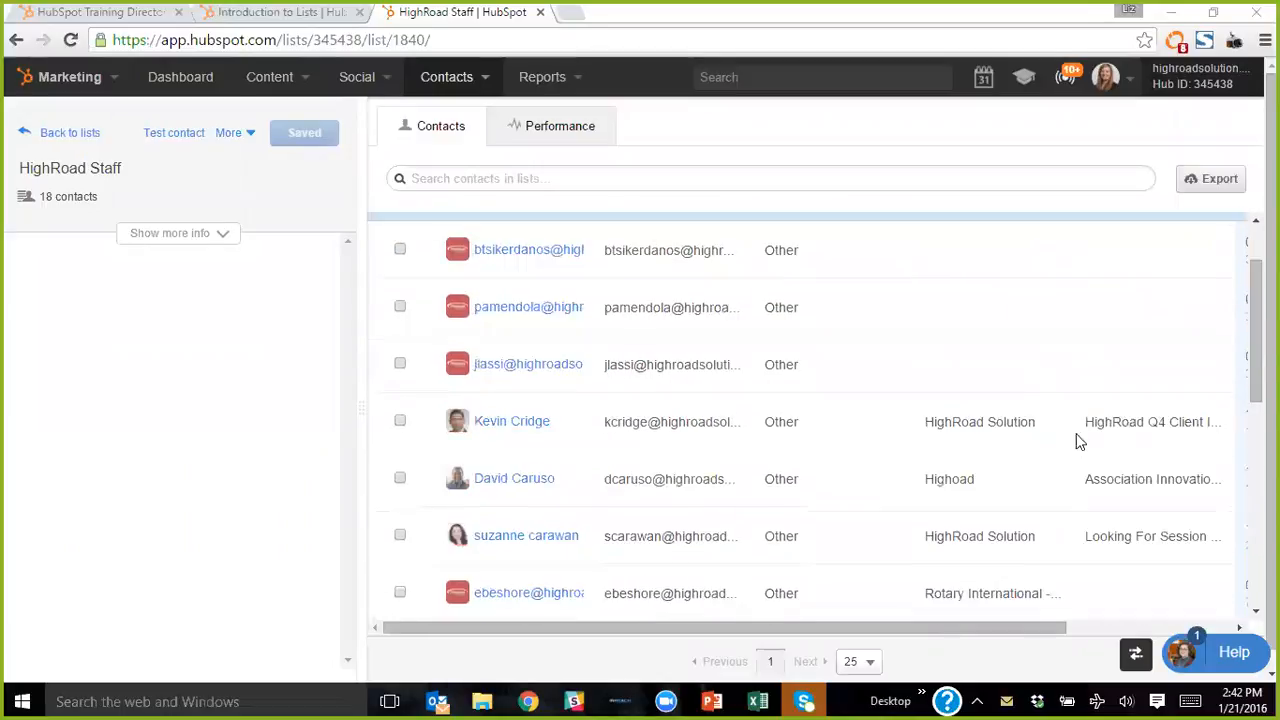
Return to the overview of all lists and switch to the HubSpot Academy training directory page.
left_click(85, 134)
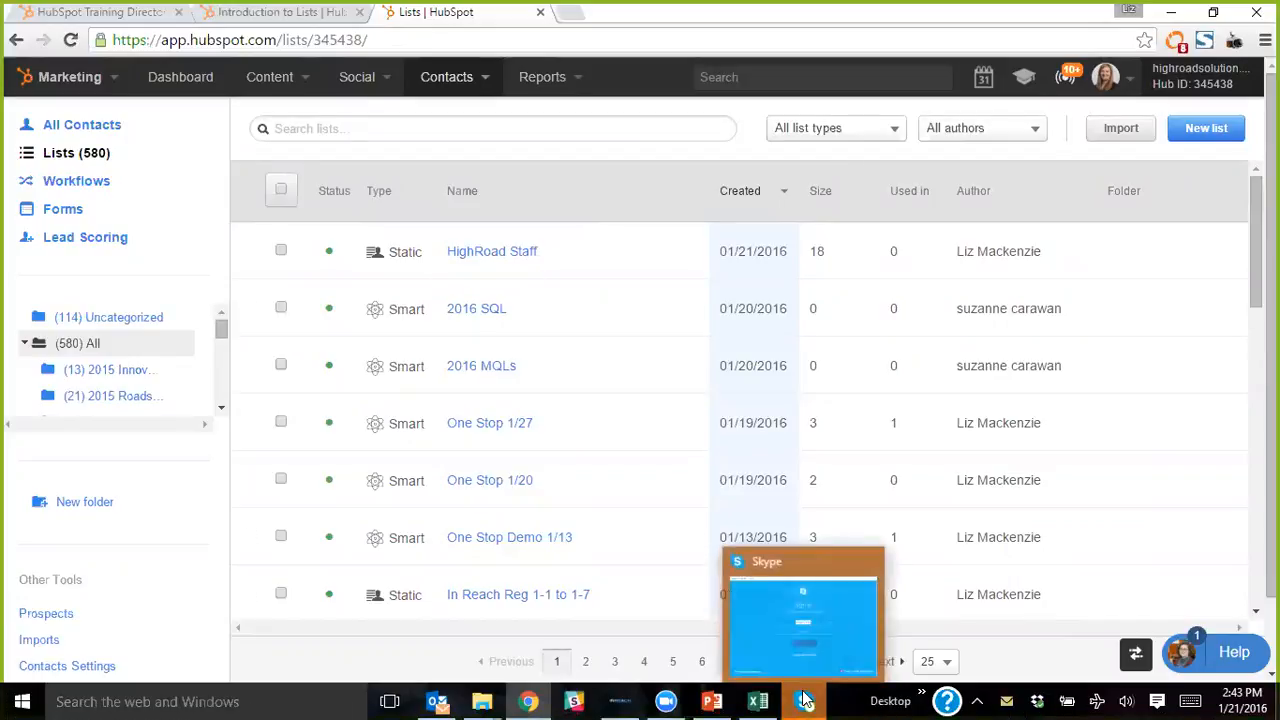
left_click(108, 14)
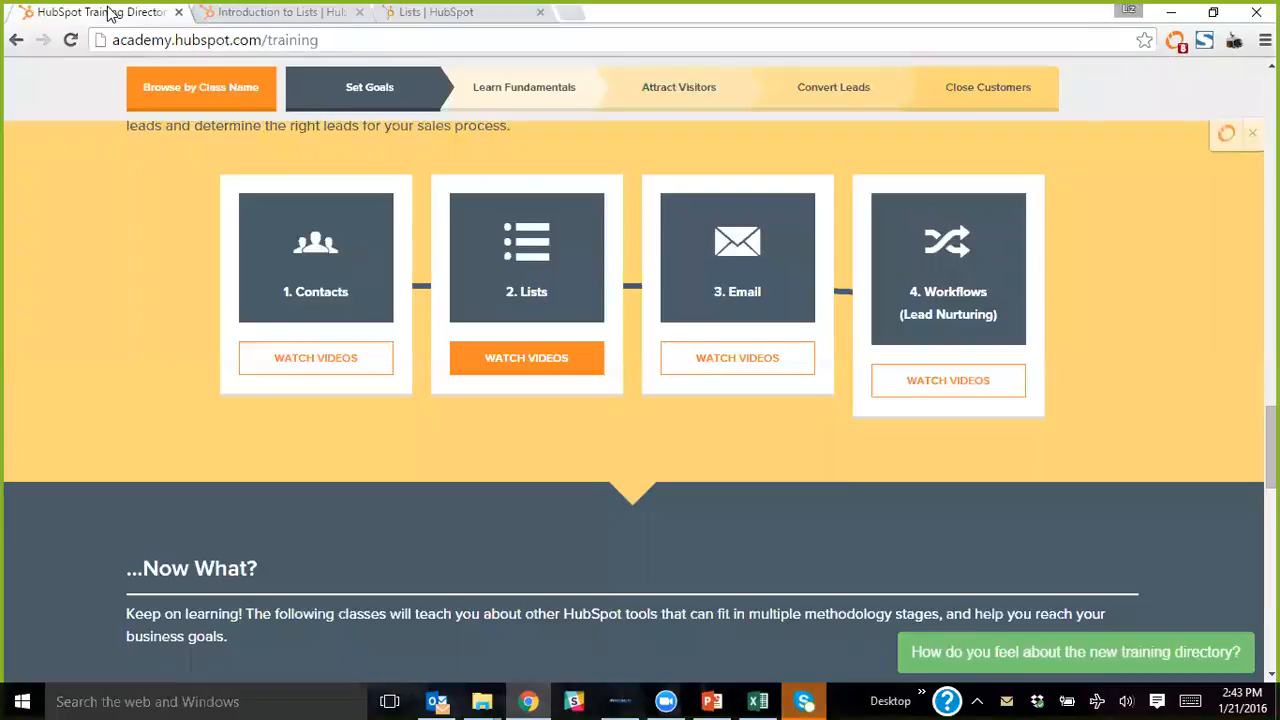